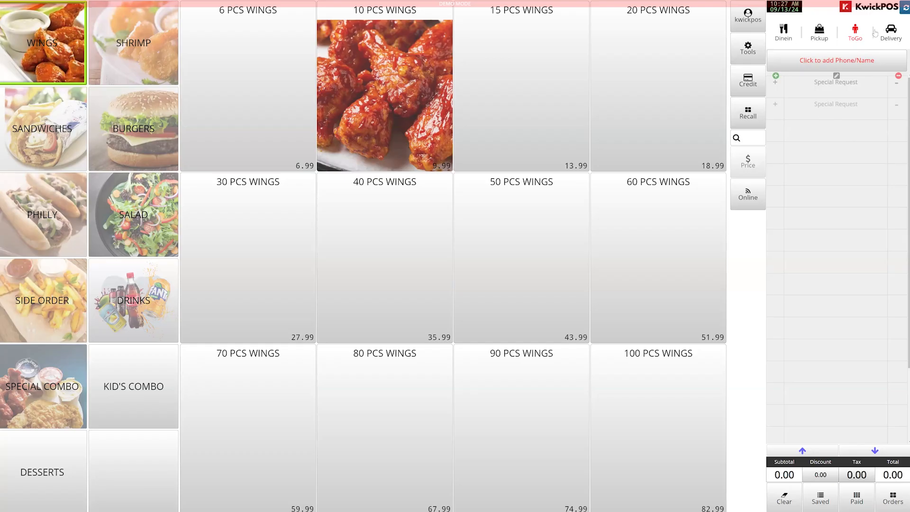
Step: View the dine-in table layouts for the main room and Patio1, and return to ToGo ordering
left_click(784, 33)
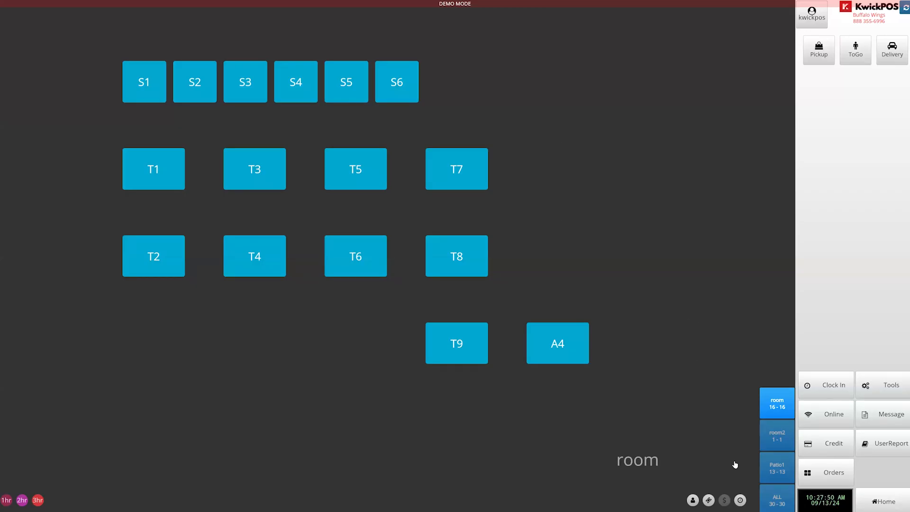
left_click(778, 473)
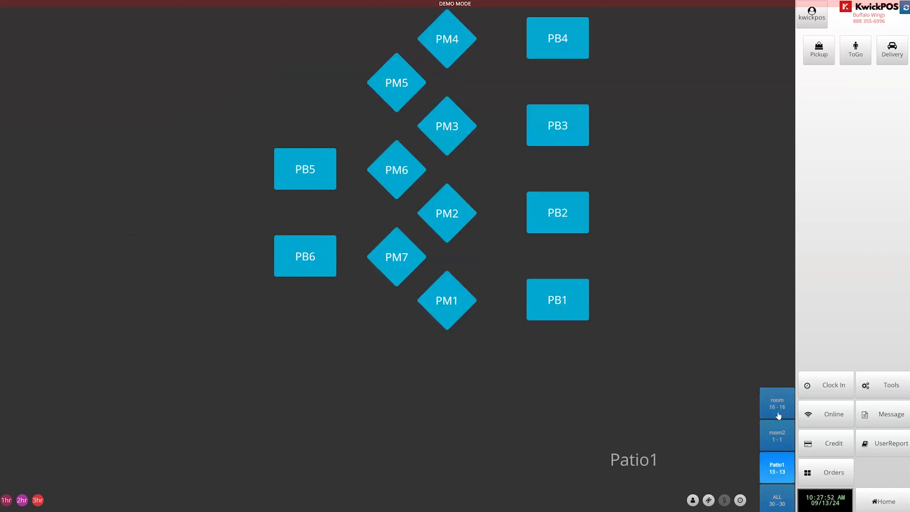
left_click(776, 406)
left_click(862, 48)
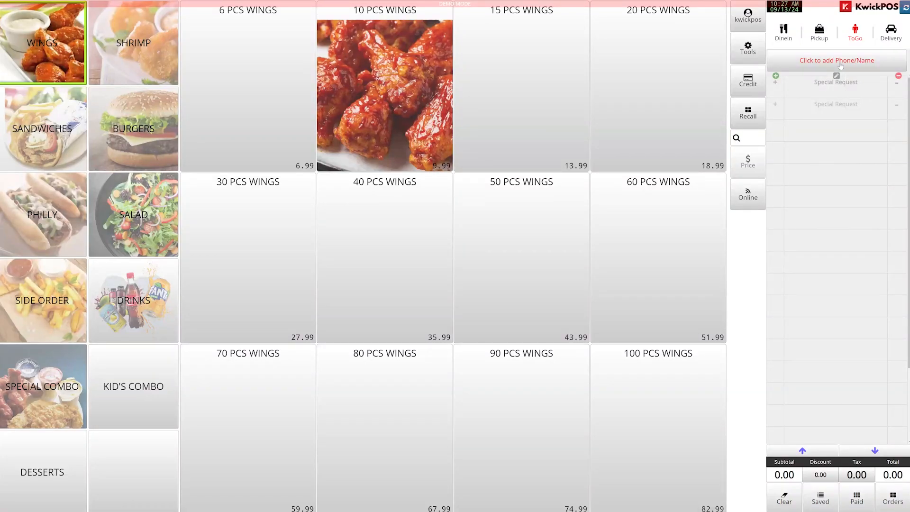
Step: Start a pickup order by finding the customer by partial phone number and duplicating their 04/26/2024 order from the history
left_click(824, 33)
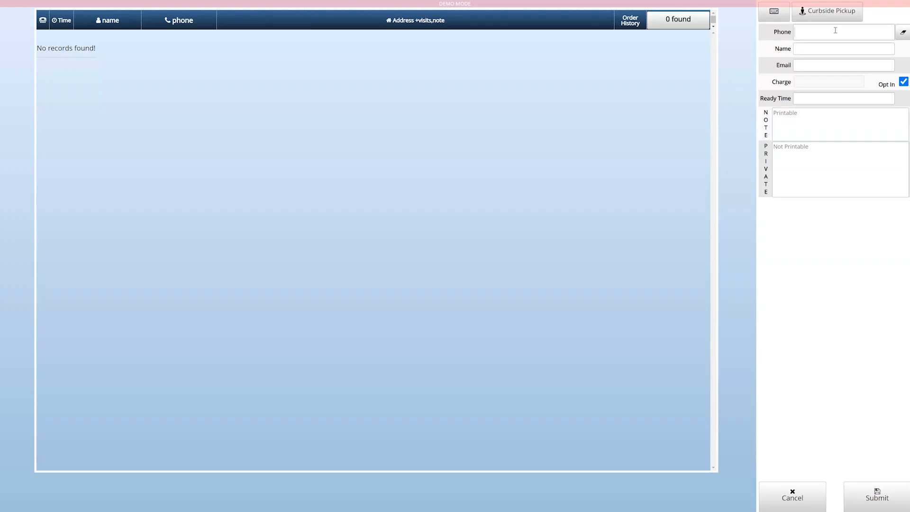
type("281")
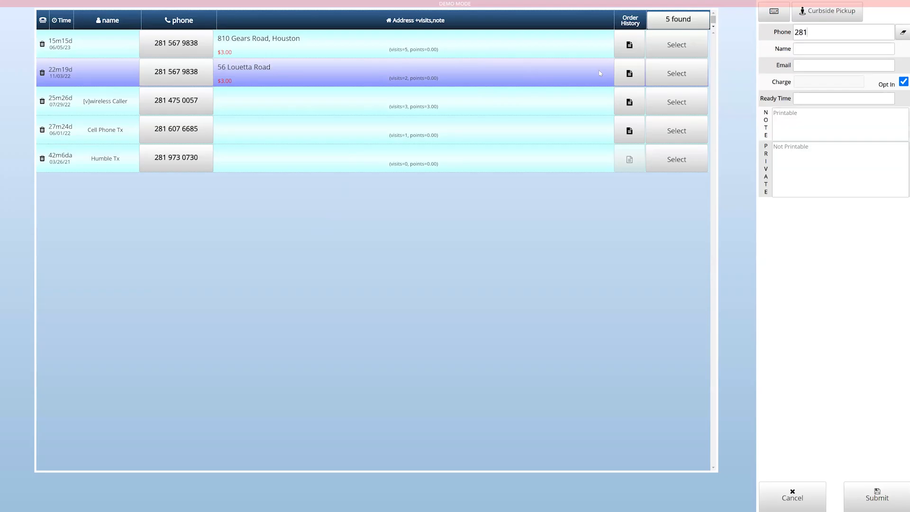
left_click(629, 46)
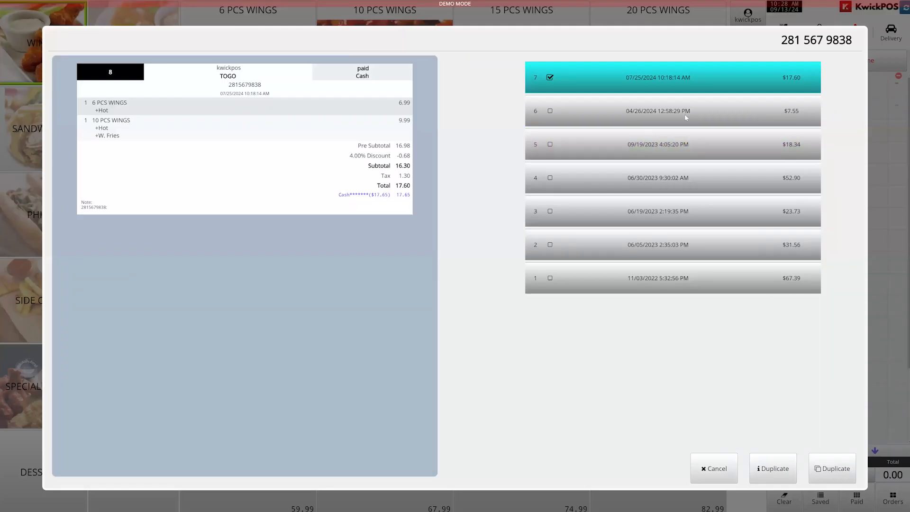
left_click(696, 114)
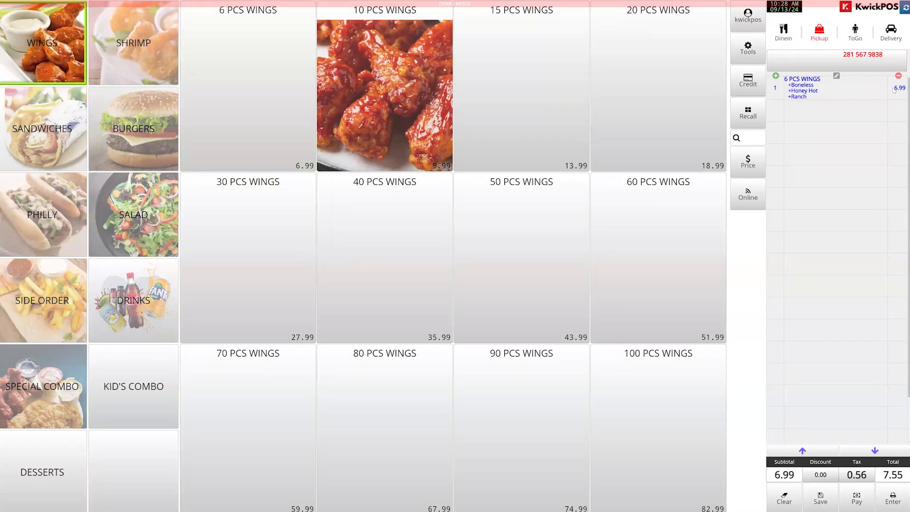
Step: Remove the duplicated 6 PCS WINGS and clear the order after viewing the customer's delivery details
left_click(898, 76)
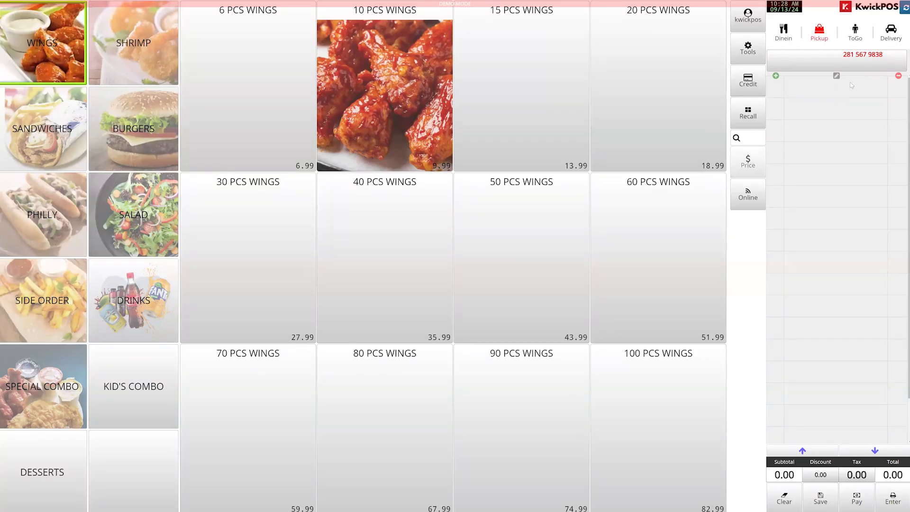
left_click(891, 38)
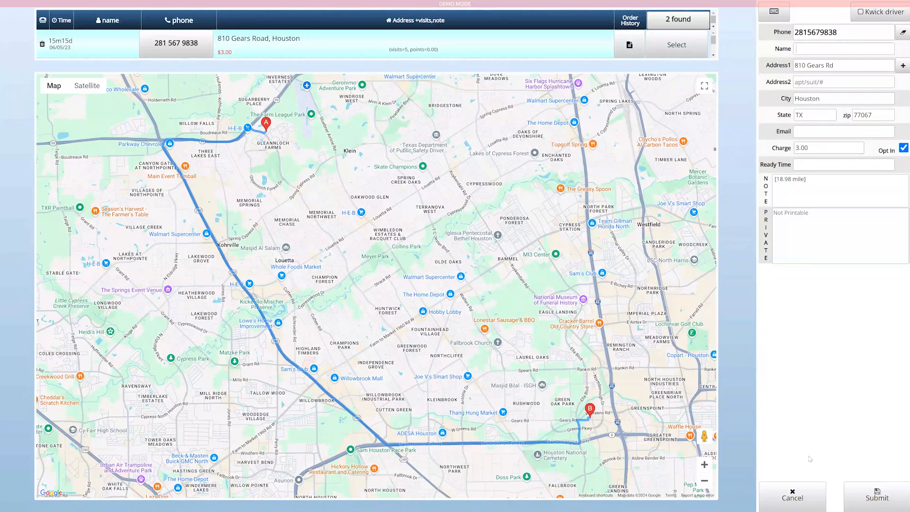
left_click(800, 491)
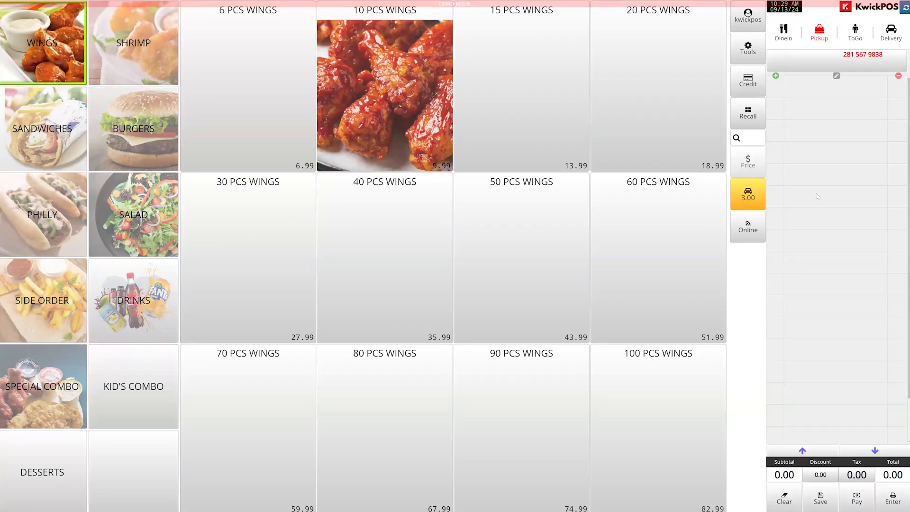
left_click(784, 498)
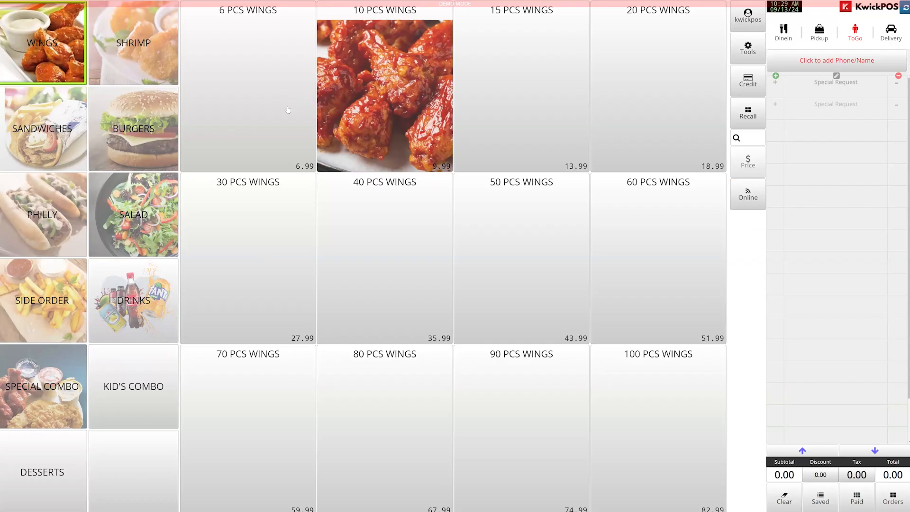
Step: Add 6 PCS WINGS to the ToGo order with Boneless, Hot, Ranch and W. Fries
left_click(255, 104)
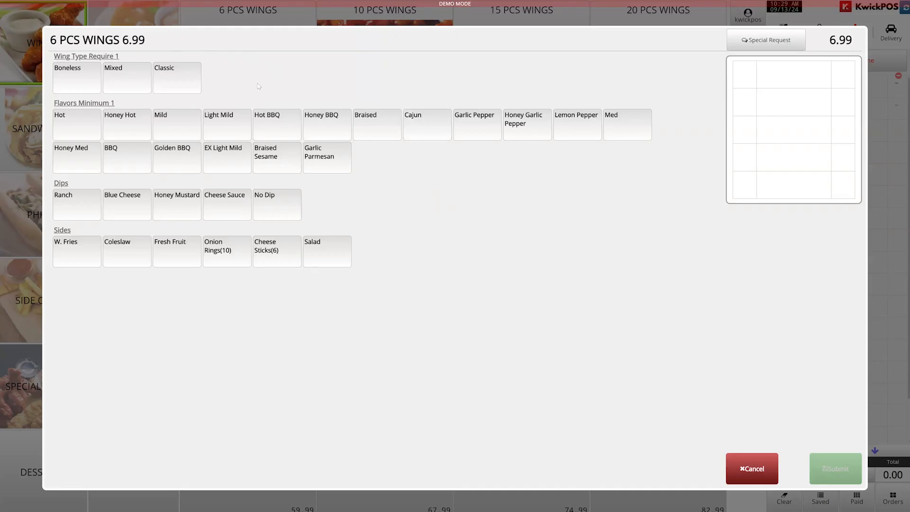
left_click(76, 78)
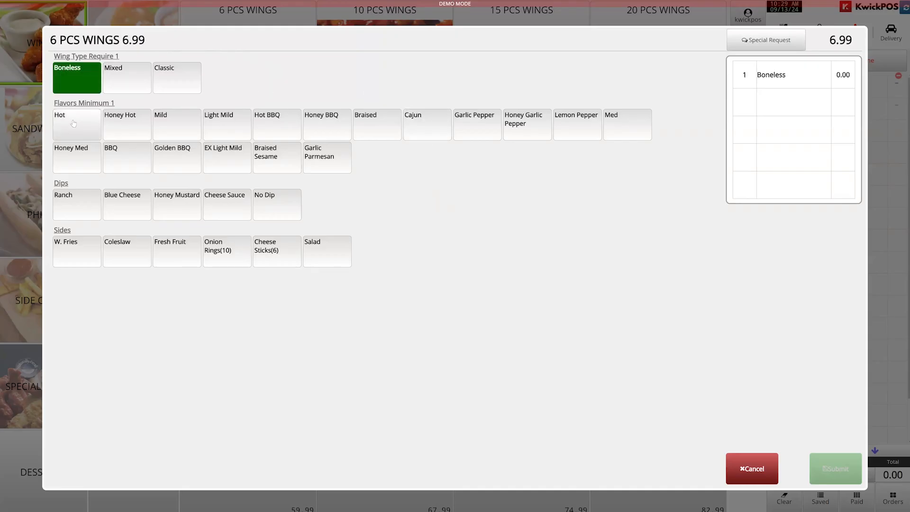
left_click(77, 124)
left_click(76, 205)
left_click(77, 251)
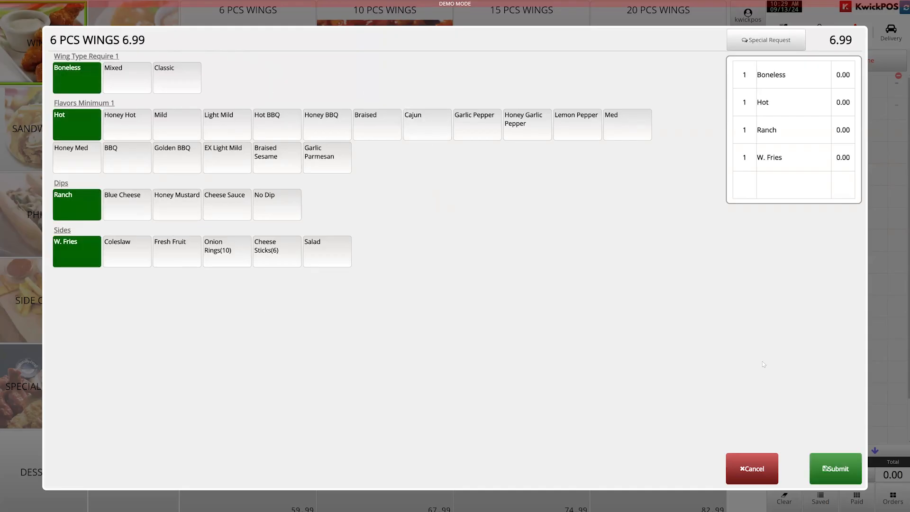
left_click(843, 481)
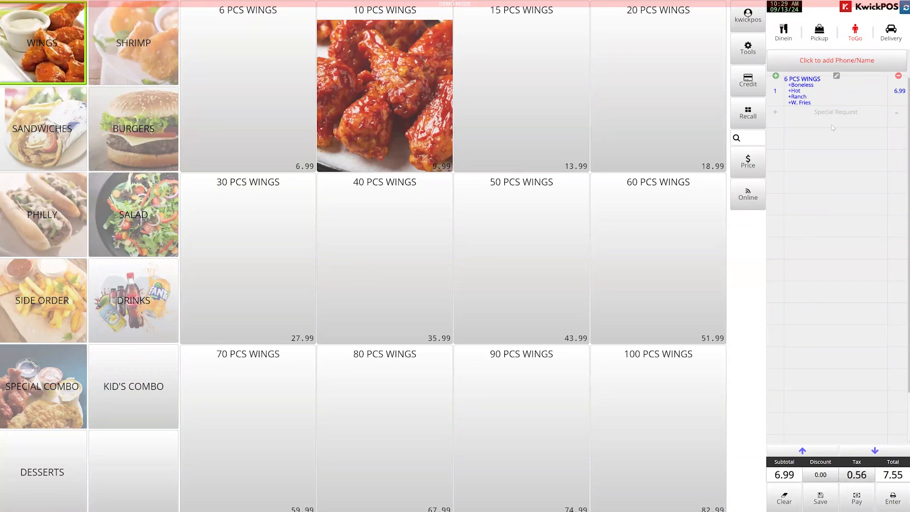
Step: Try special requests for More SHRIMP and Less TILAPIA on the 6 PCS WINGS
left_click(803, 86)
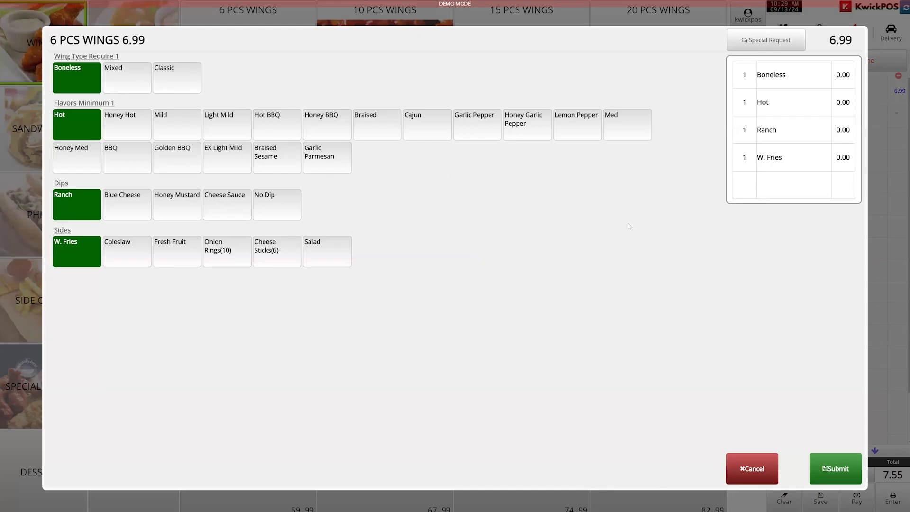
left_click(765, 47)
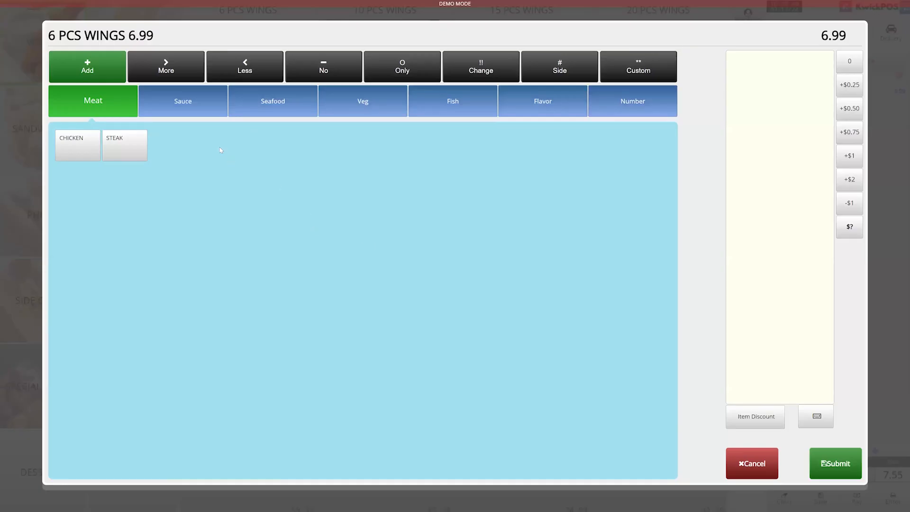
left_click(198, 112)
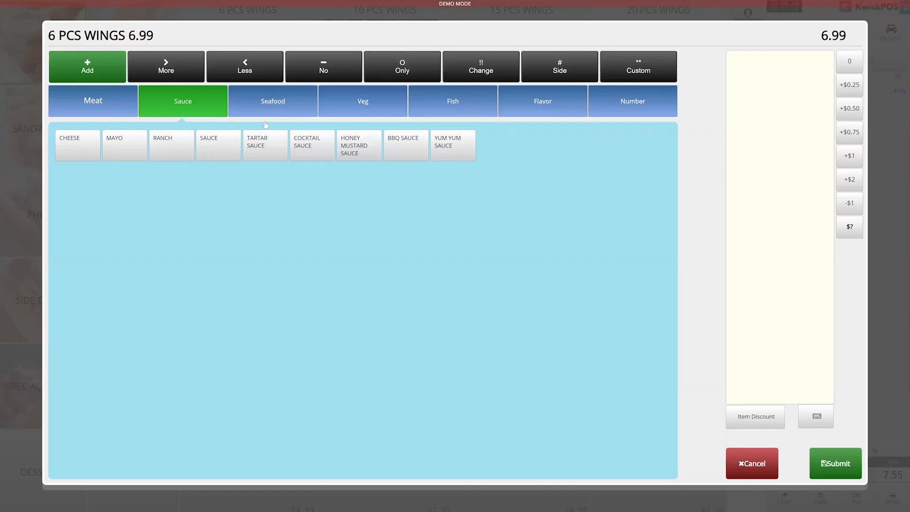
left_click(268, 110)
left_click(165, 66)
left_click(116, 146)
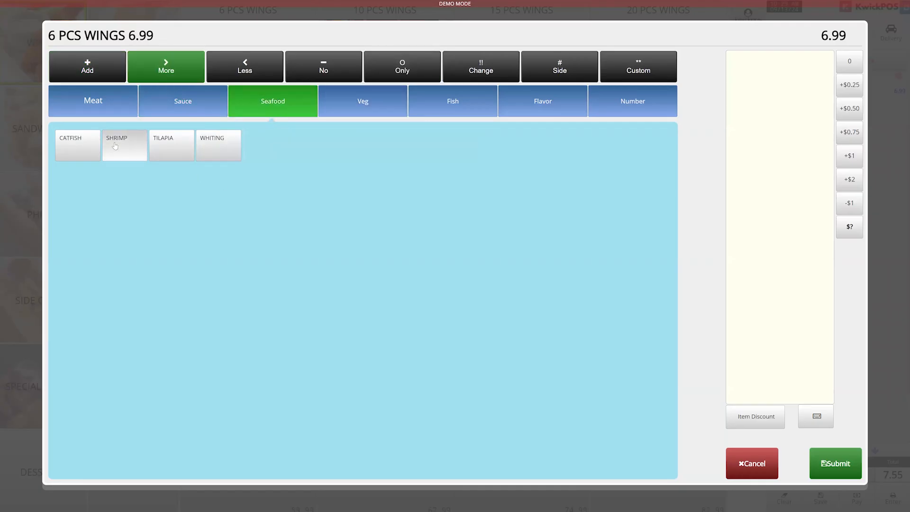
left_click(246, 71)
left_click(171, 145)
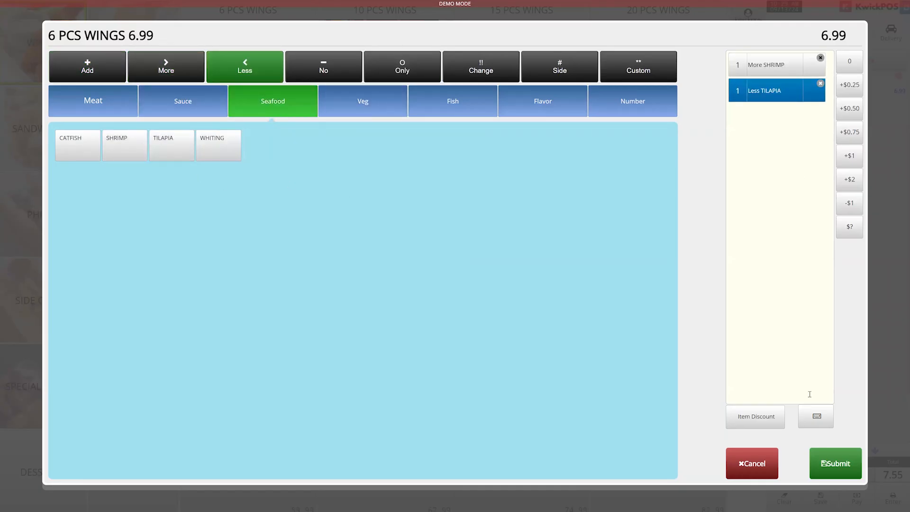
Step: View the custom special request entry and discard all special request changes to the 6 PCS WINGS
left_click(817, 417)
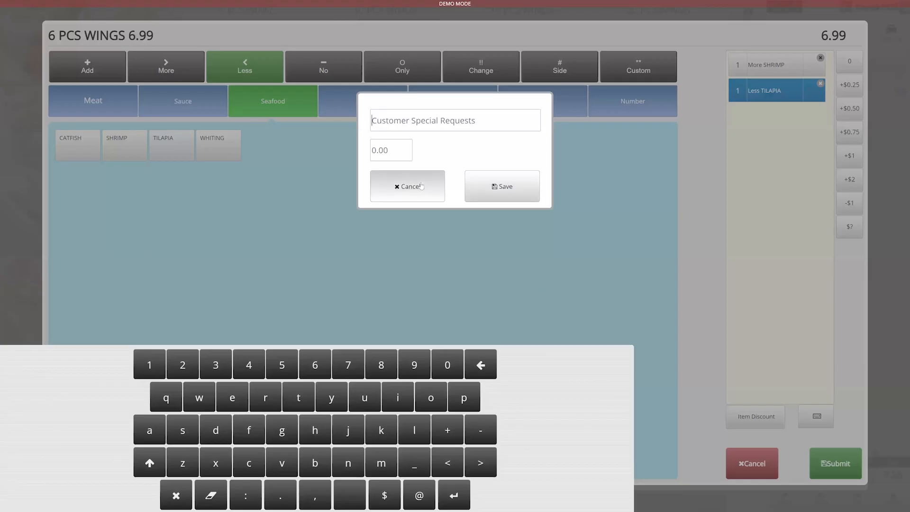
left_click(421, 194)
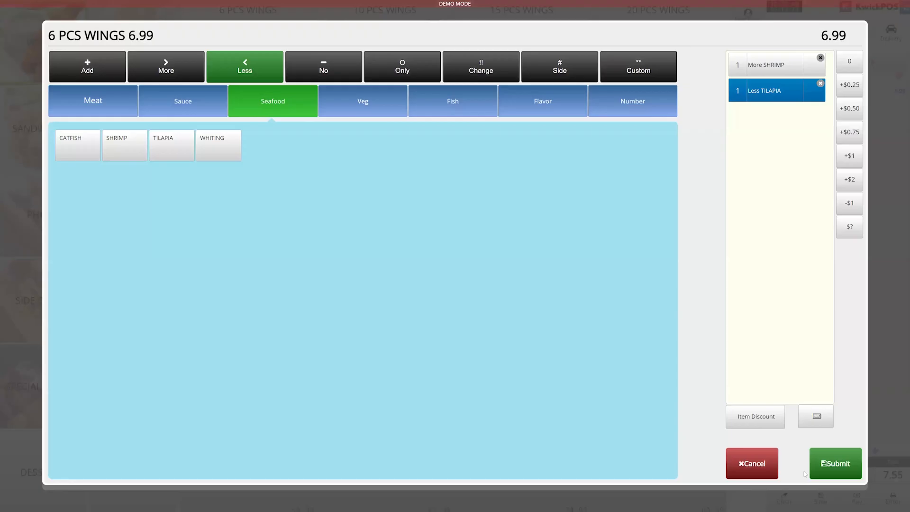
left_click(739, 477)
left_click(749, 475)
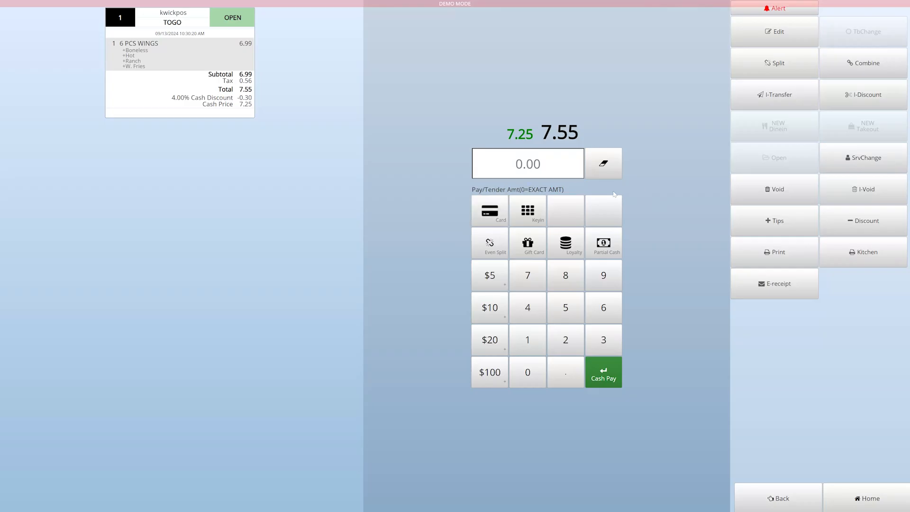
Step: View the manual credit card entry for the order's payment and close it without entering a card
left_click(531, 216)
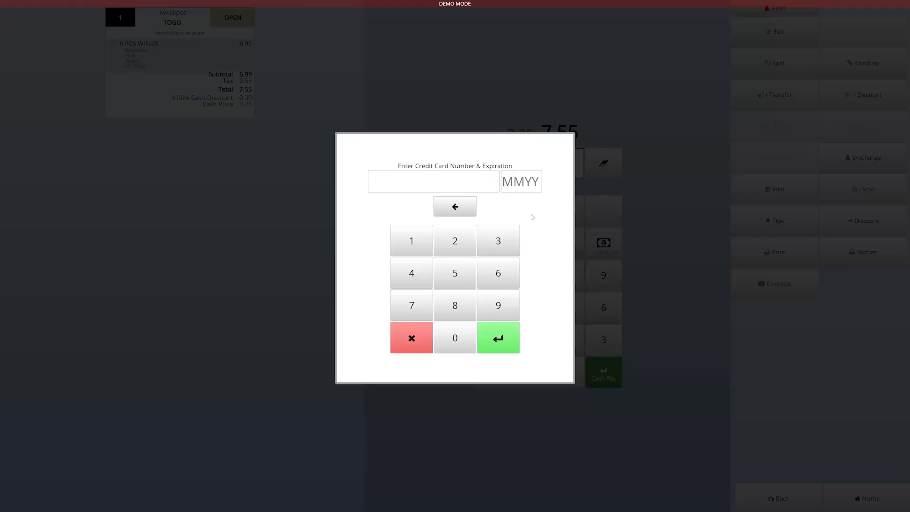
left_click(414, 337)
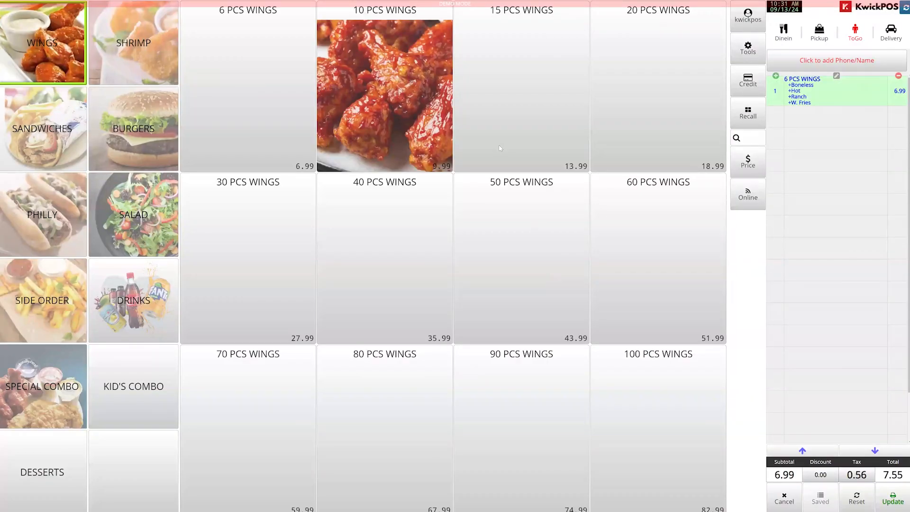
Step: Add 15 PCS WINGS with Classic, Salad and Mild to the existing ToGo order and update it
left_click(500, 149)
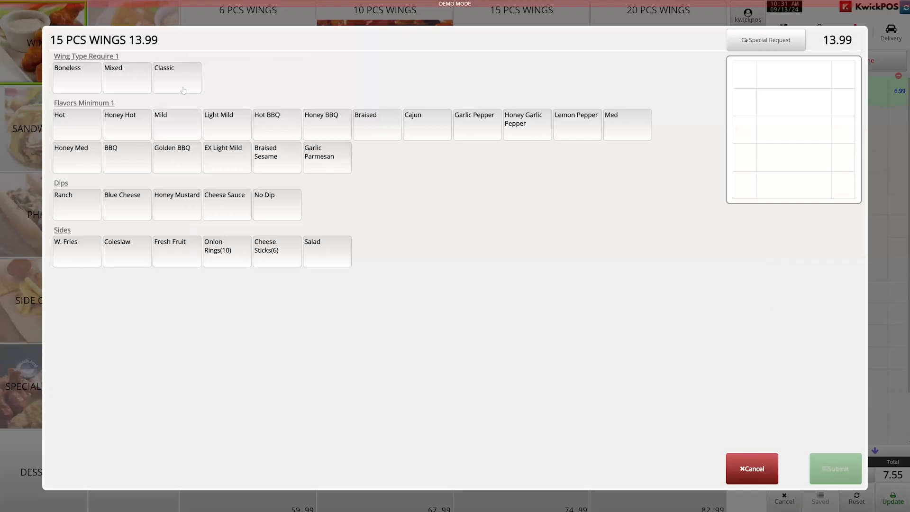
left_click(183, 91)
left_click(327, 253)
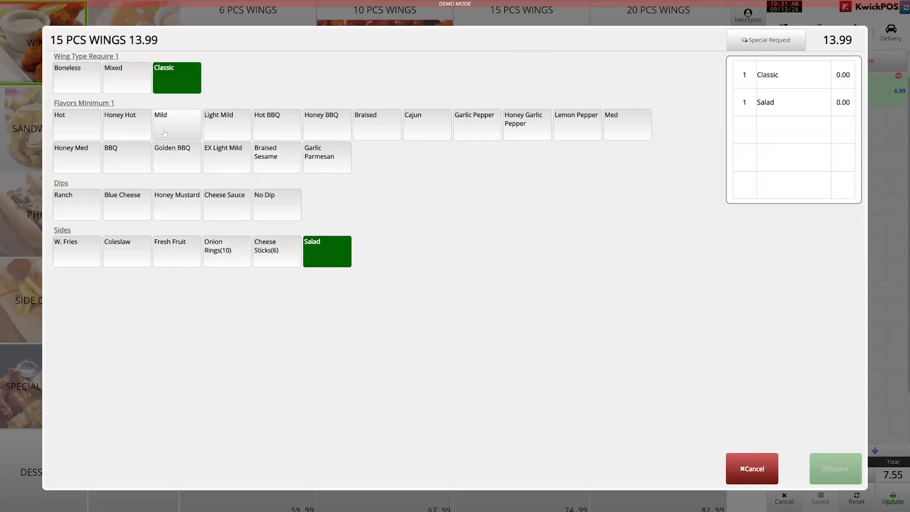
left_click(165, 133)
left_click(836, 468)
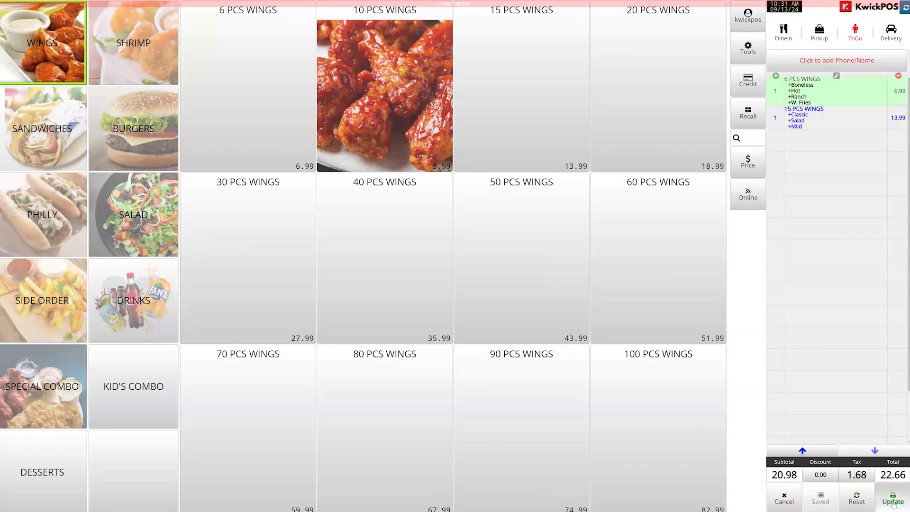
left_click(892, 501)
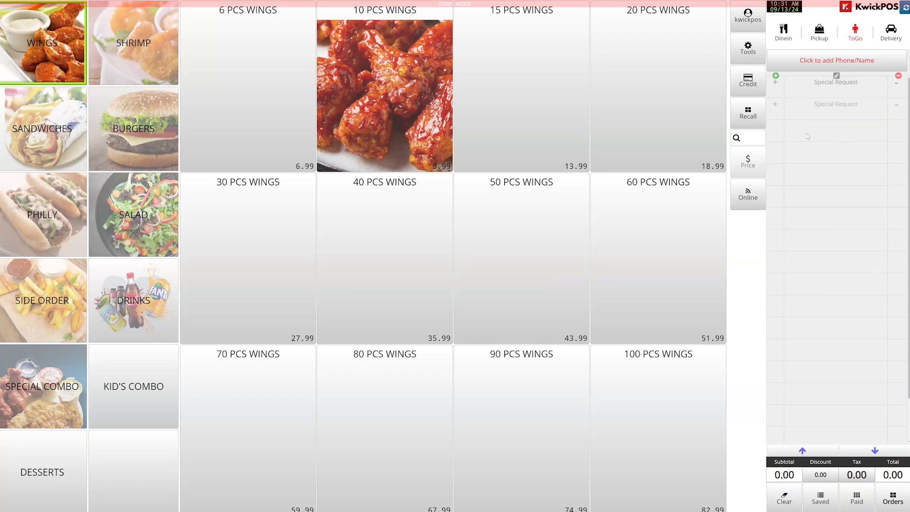
Step: Recall the open ToGo order 1 from the order list and open its payment screen
left_click(750, 125)
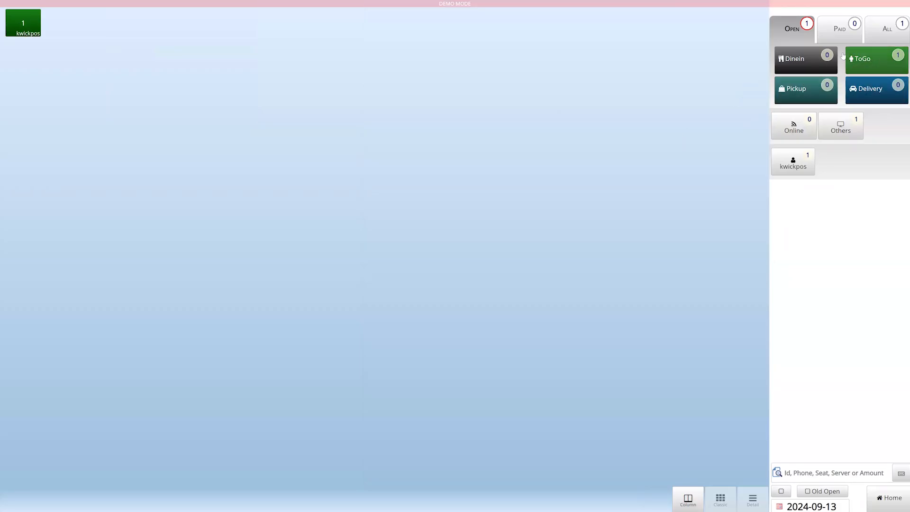
left_click(838, 132)
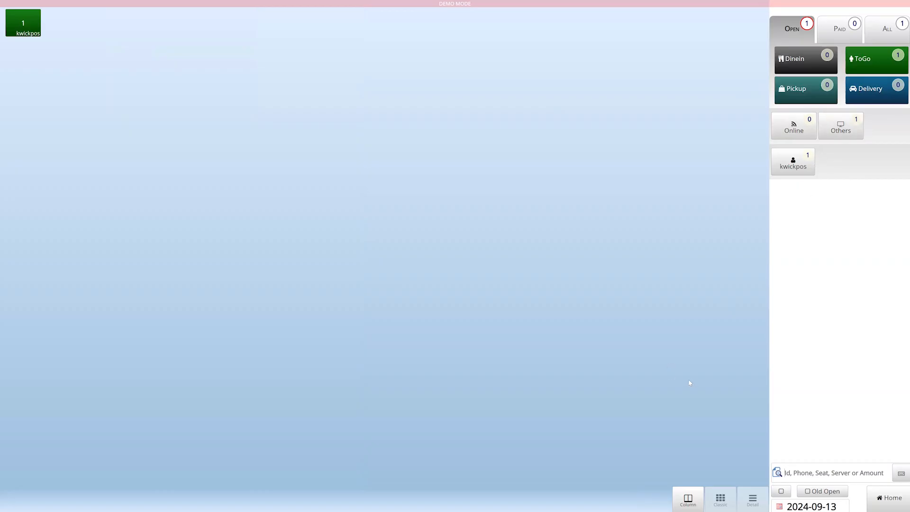
left_click(23, 22)
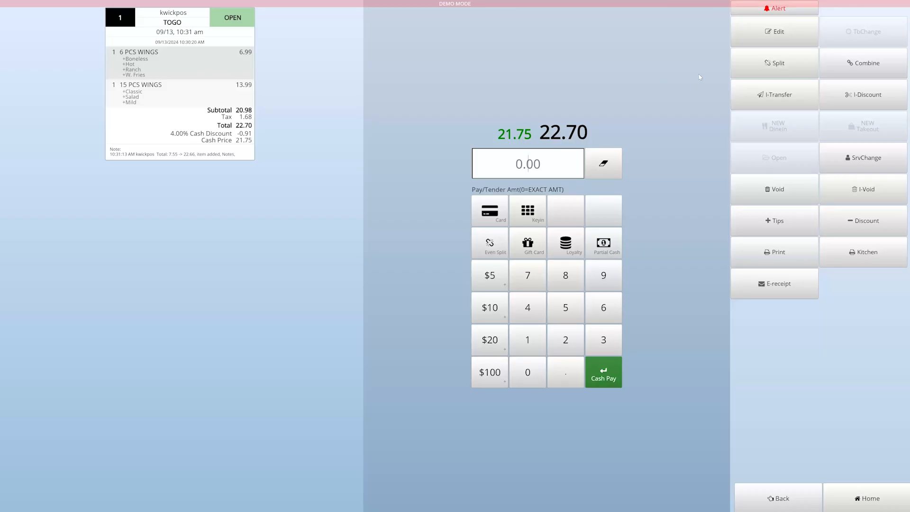
Step: Open the order for splitting, move the 6 PCS WINGS to a second check and return it to check 1
left_click(780, 72)
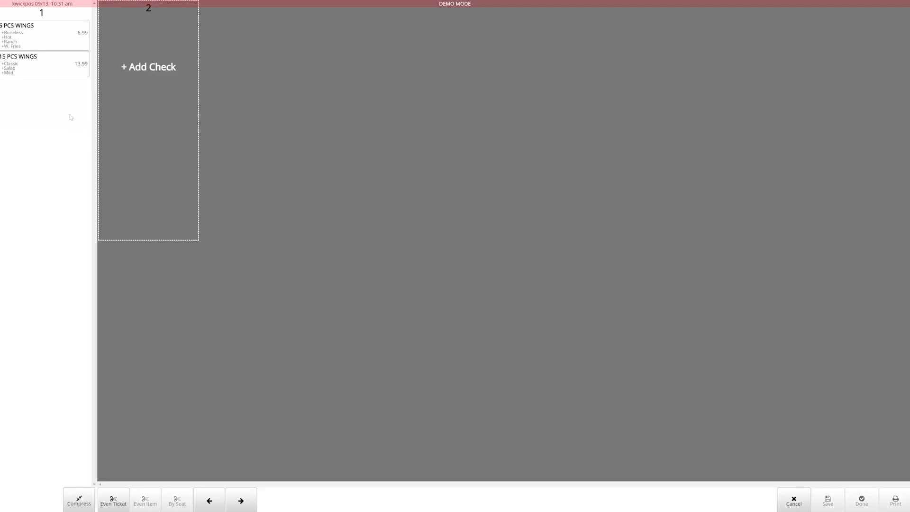
left_click(52, 43)
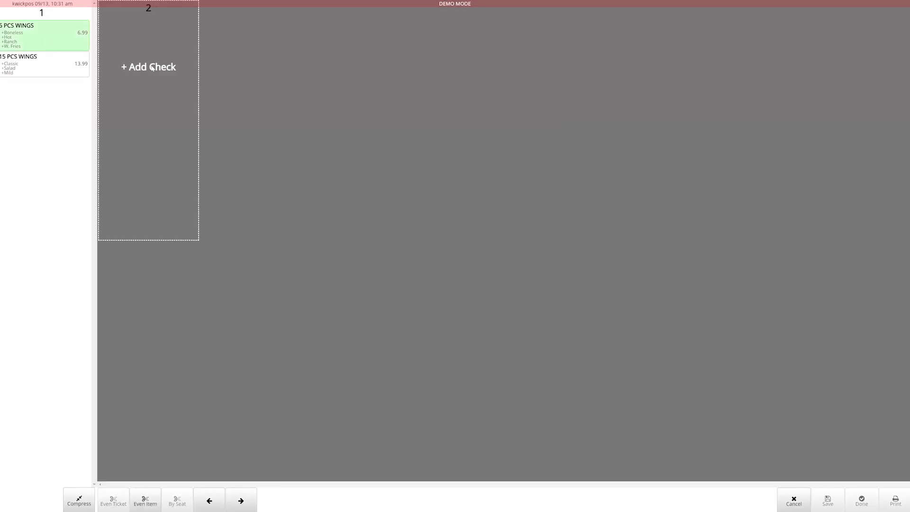
left_click(151, 68)
left_click(134, 36)
left_click(49, 64)
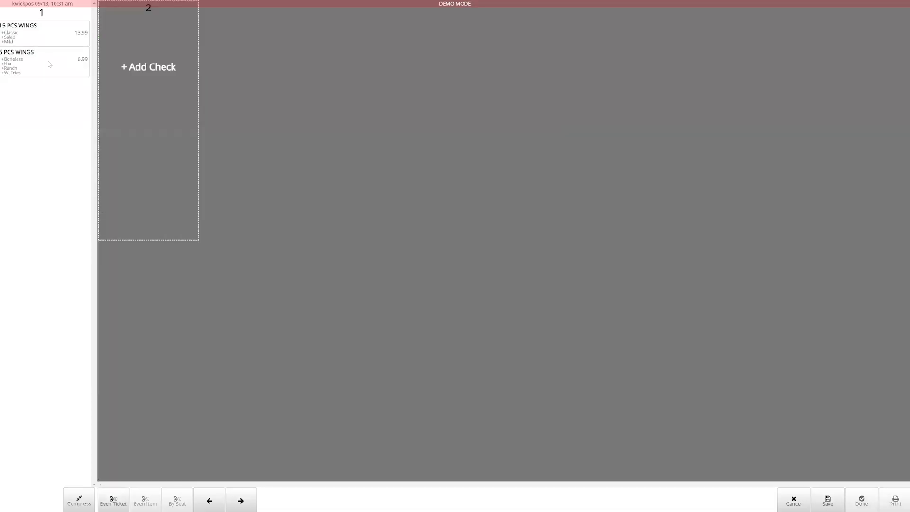
Step: Split the 6 PCS WINGS evenly into three portions, move one each to checks 2 and 3, and complete the split
left_click(49, 64)
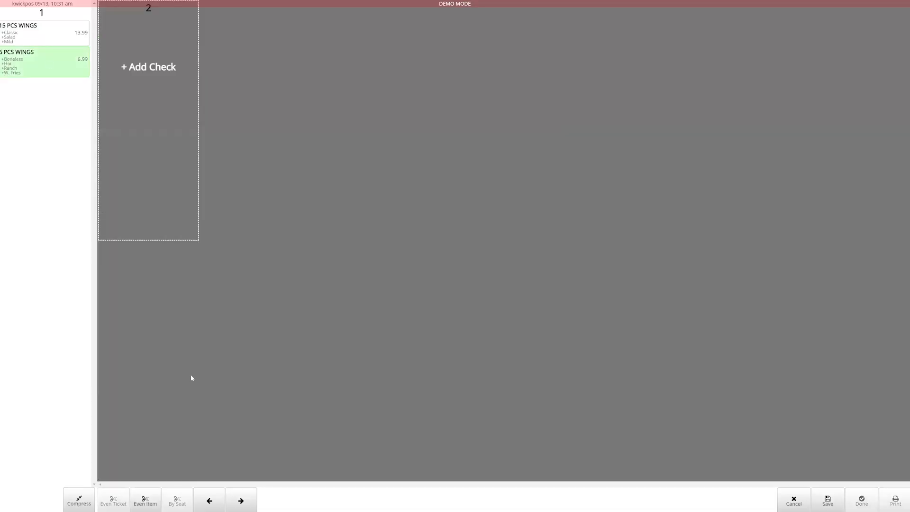
left_click(150, 506)
left_click(498, 303)
left_click(498, 337)
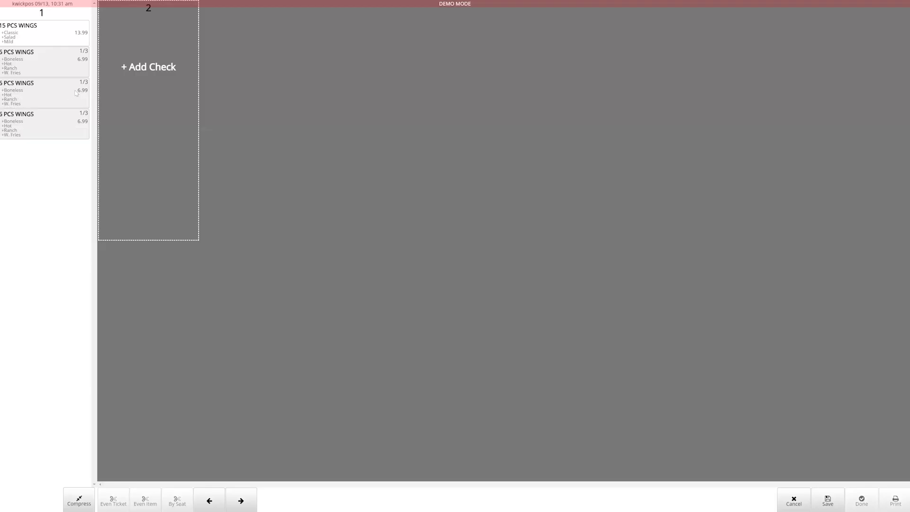
left_click(76, 93)
left_click(175, 87)
left_click(155, 266)
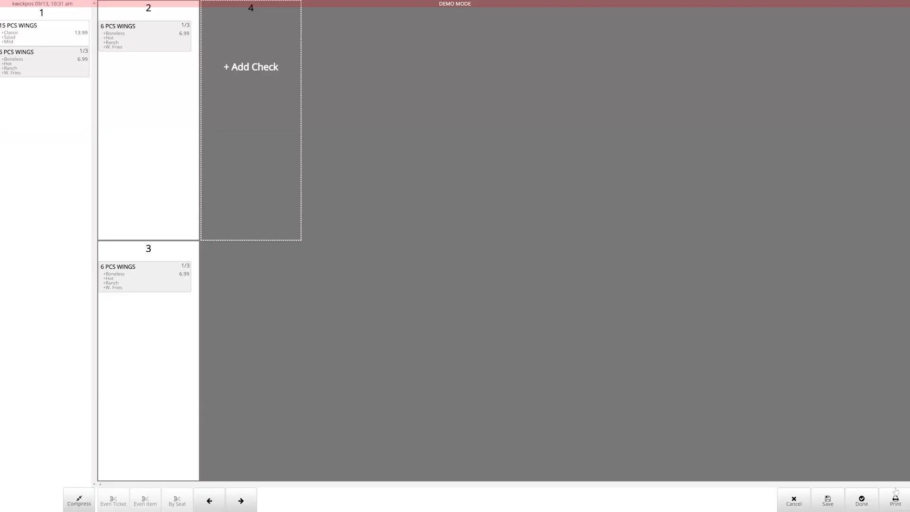
left_click(861, 499)
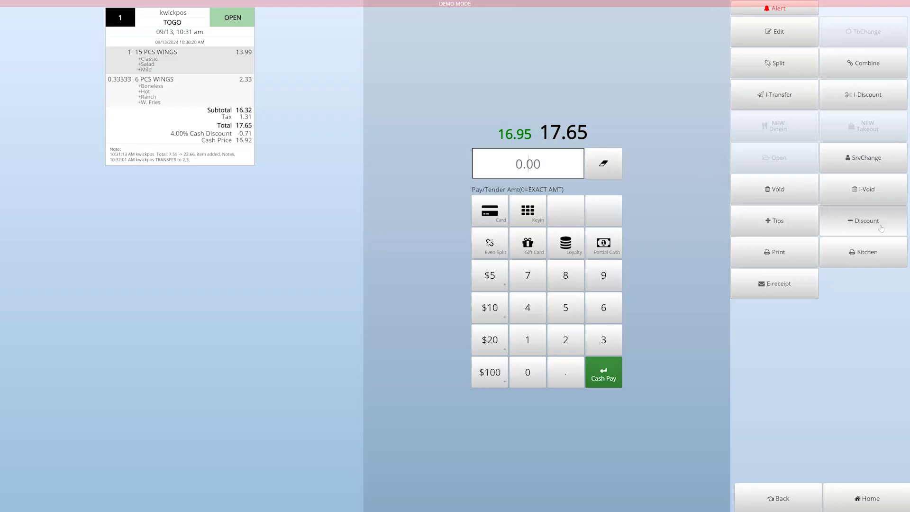
Step: View the tip entry for order 1, switch it from dollar to percent, and cancel without adding a tip
left_click(801, 225)
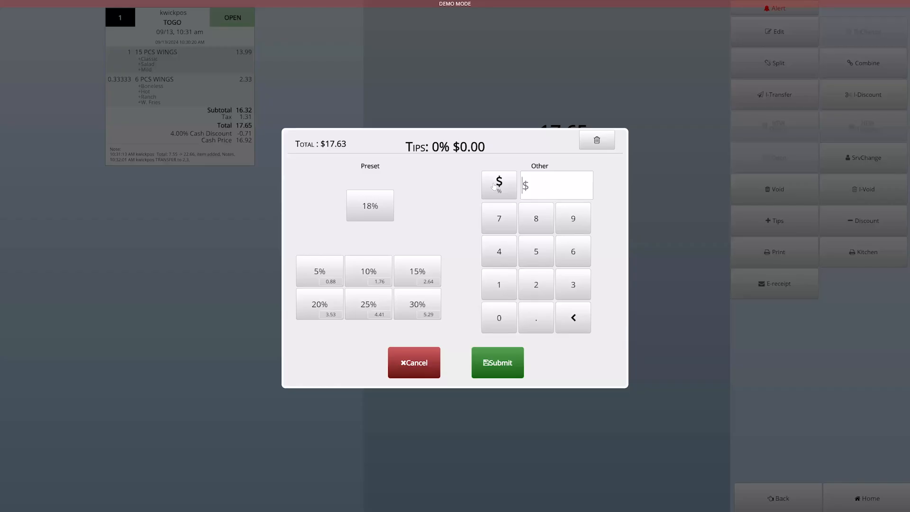
left_click(495, 186)
left_click(423, 369)
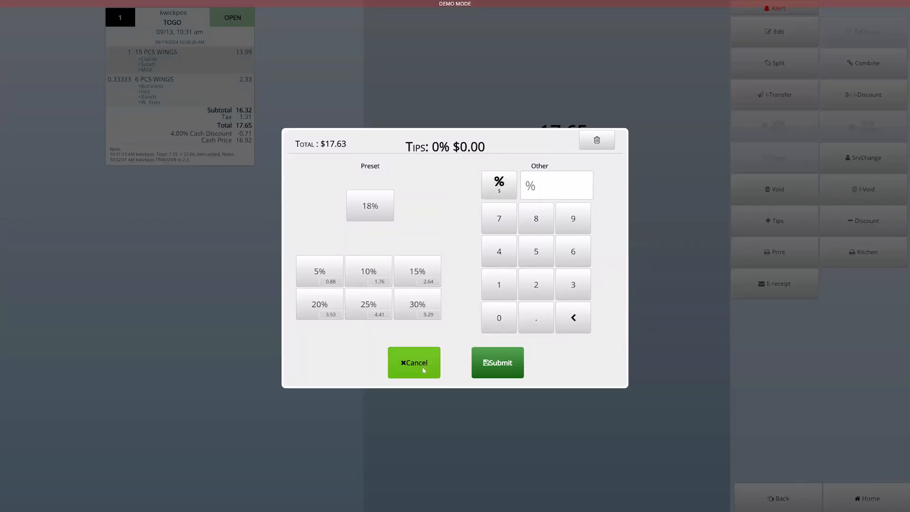
left_click(423, 369)
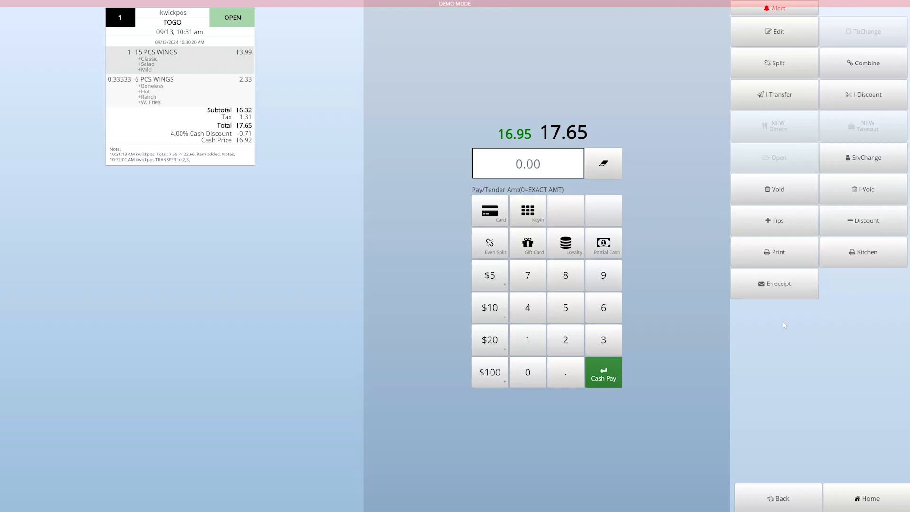
Step: View the e-receipt and void dialogs for order 1, cancelling each, and return to the home ordering screen
left_click(782, 285)
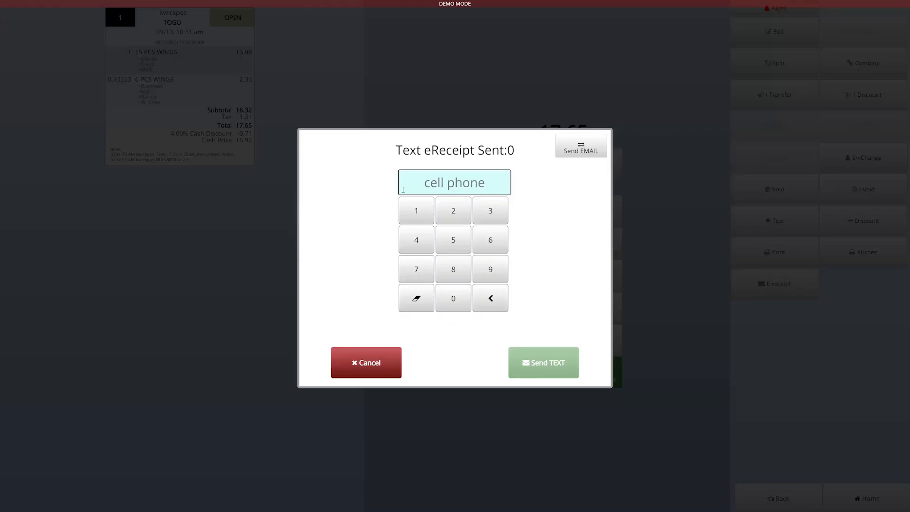
left_click(361, 363)
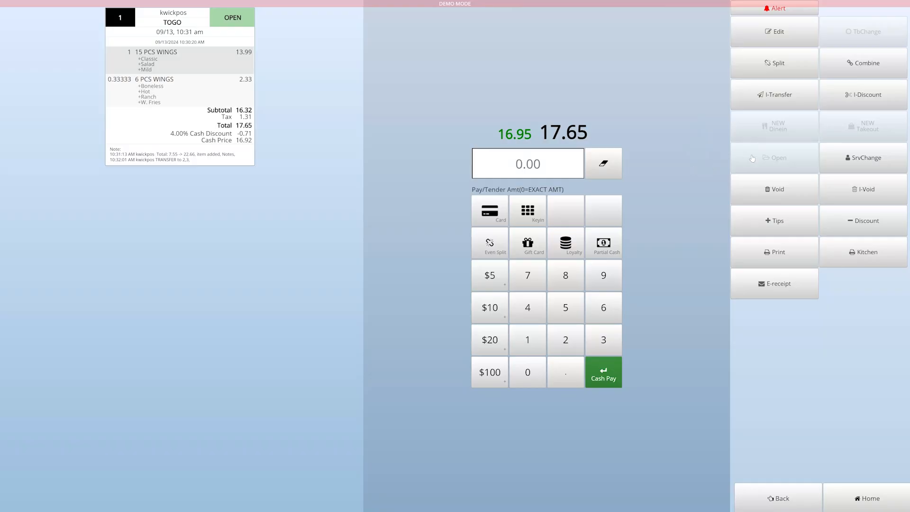
left_click(800, 192)
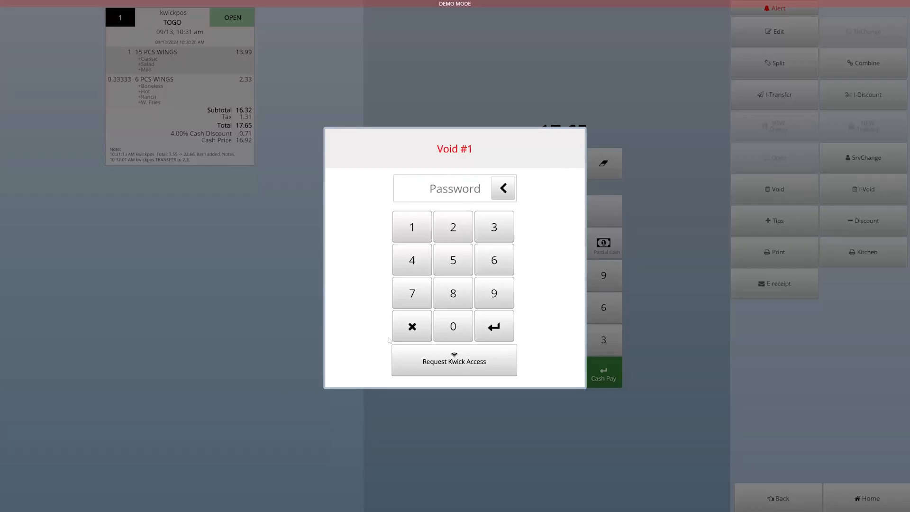
left_click(403, 331)
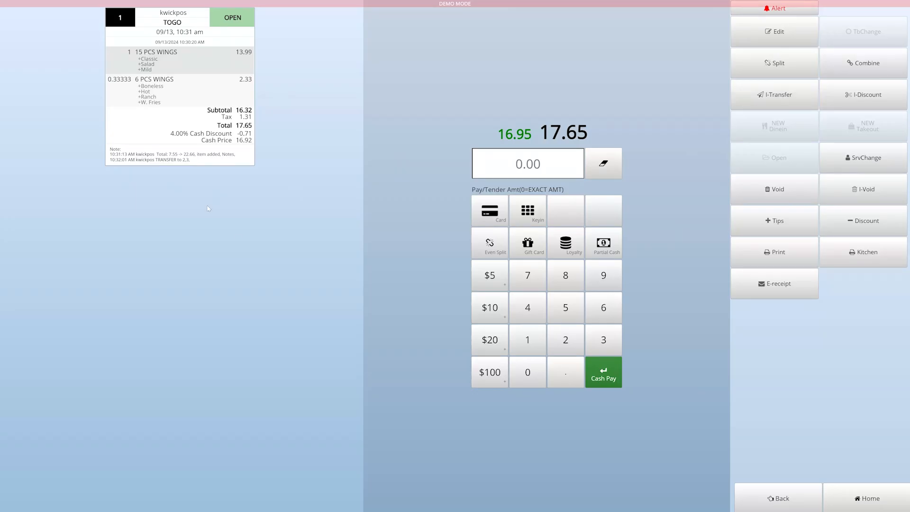
left_click(836, 496)
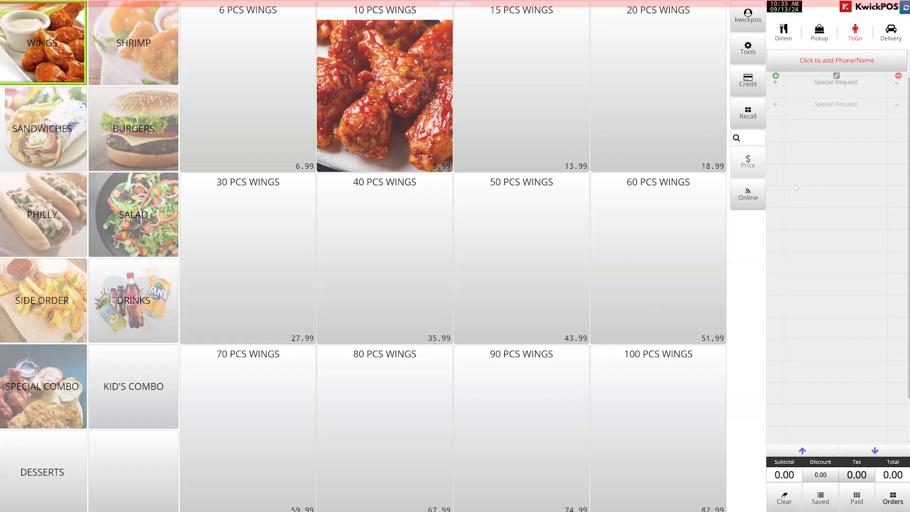
Step: View the online orders for September 4, 2024, and return to the home ordering screen
left_click(747, 203)
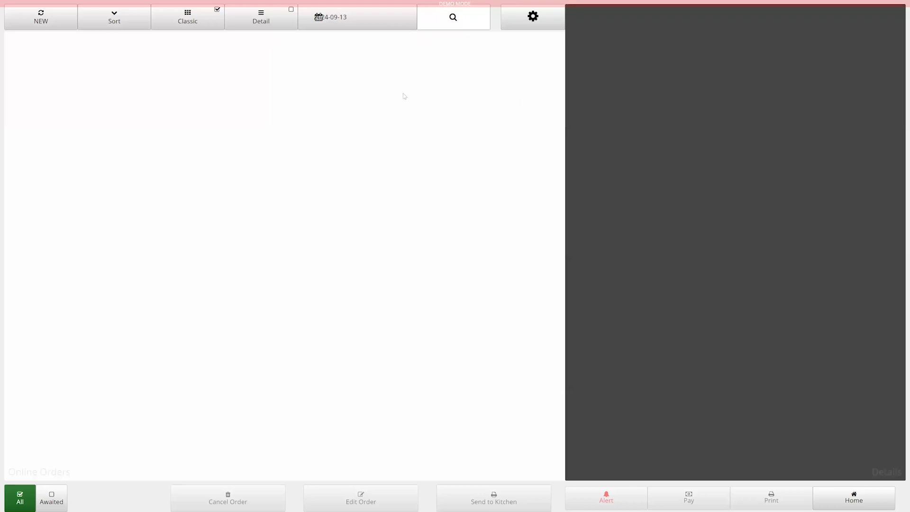
left_click(361, 27)
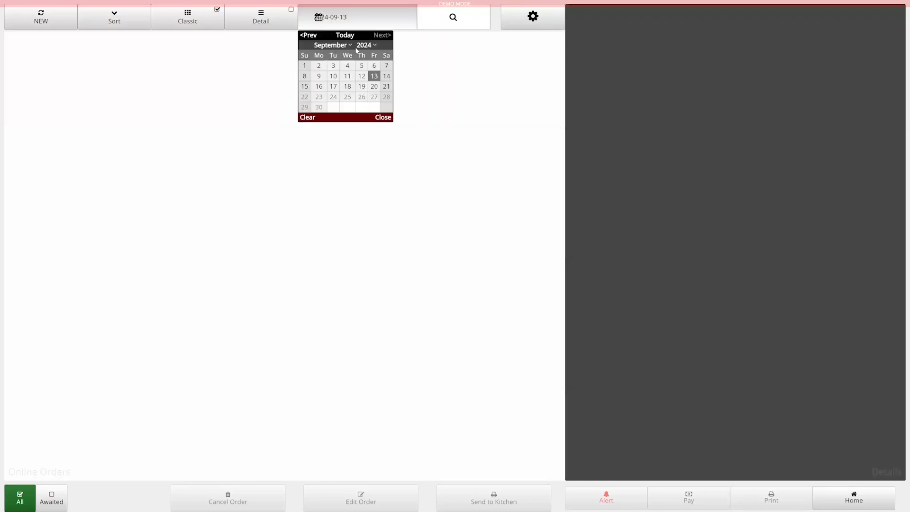
left_click(347, 65)
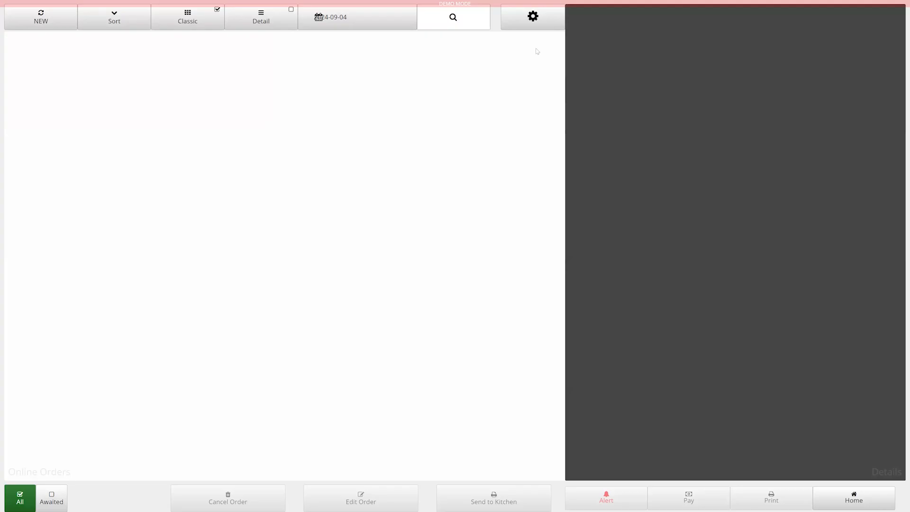
left_click(833, 499)
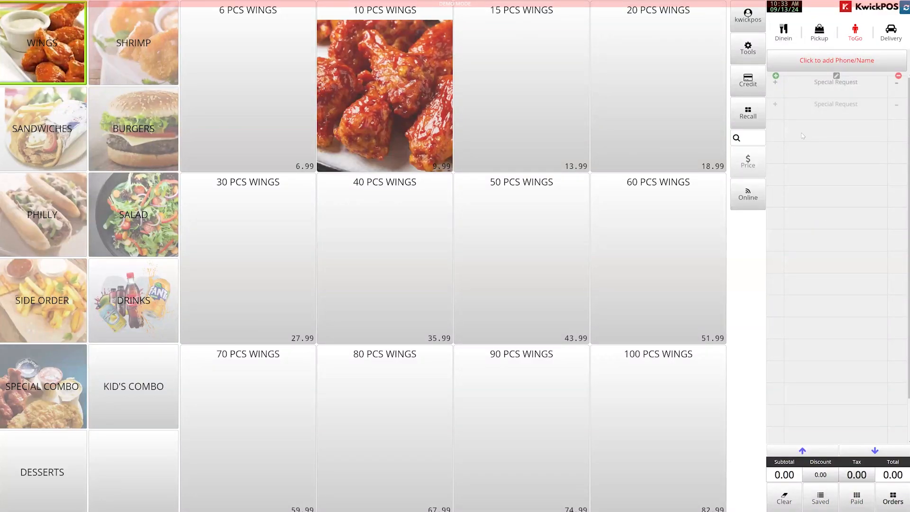
Step: View the credit transactions and the prompt for switching out of Normal Mode, cancelling the prompt and closing the transactions
left_click(750, 90)
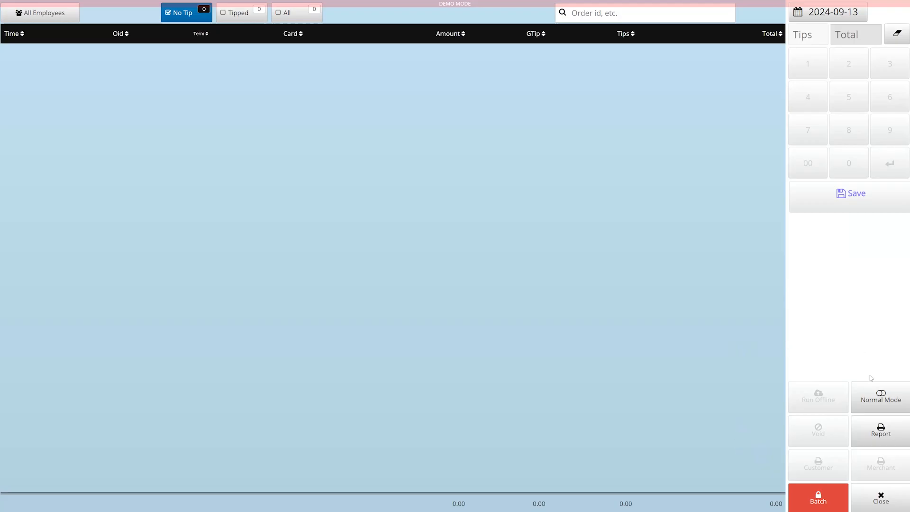
left_click(873, 402)
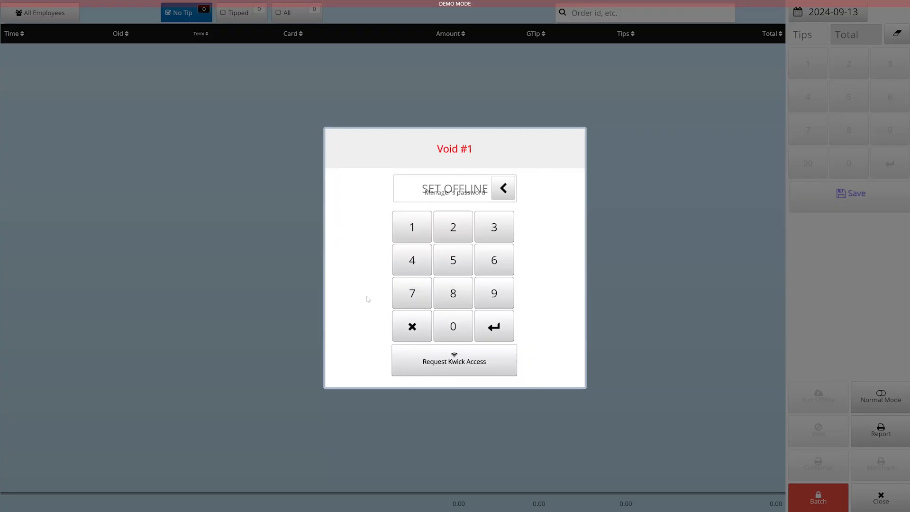
left_click(398, 330)
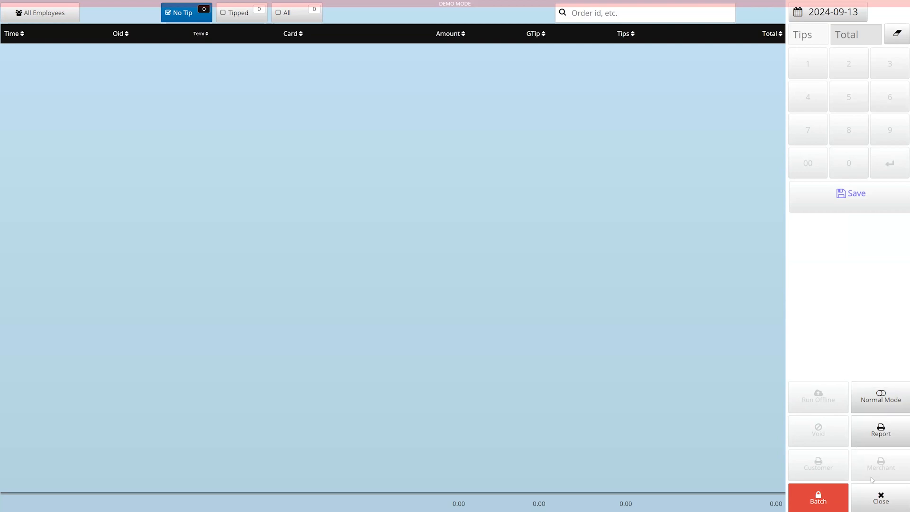
left_click(879, 500)
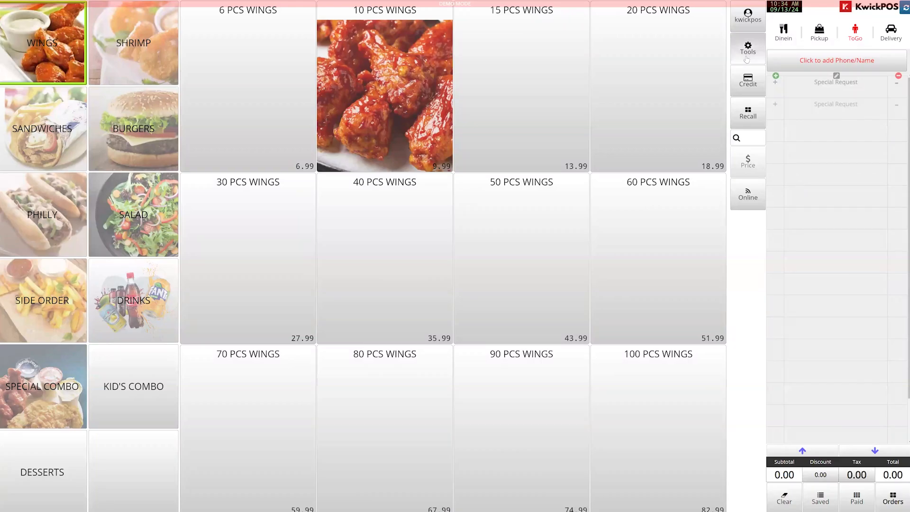
Step: View the refund form and the gift card sales form, closing both without entering anything
left_click(747, 58)
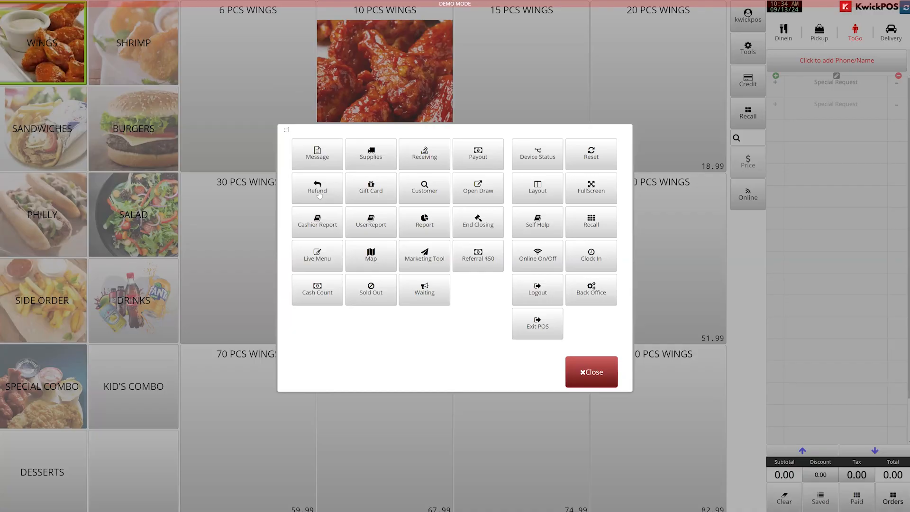
left_click(318, 195)
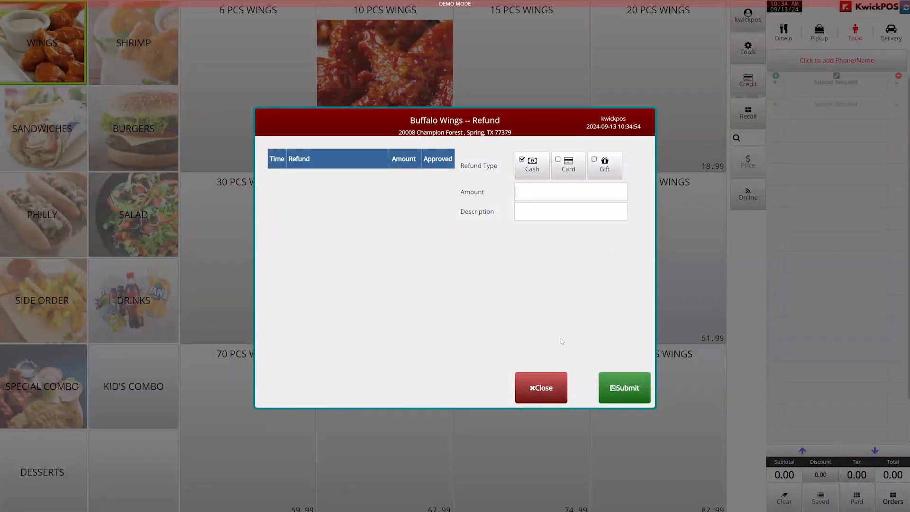
left_click(545, 379)
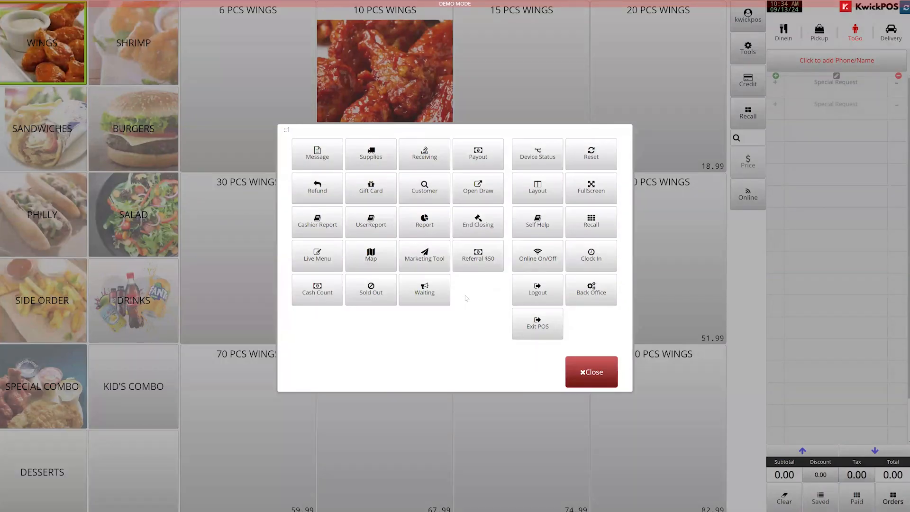
left_click(375, 192)
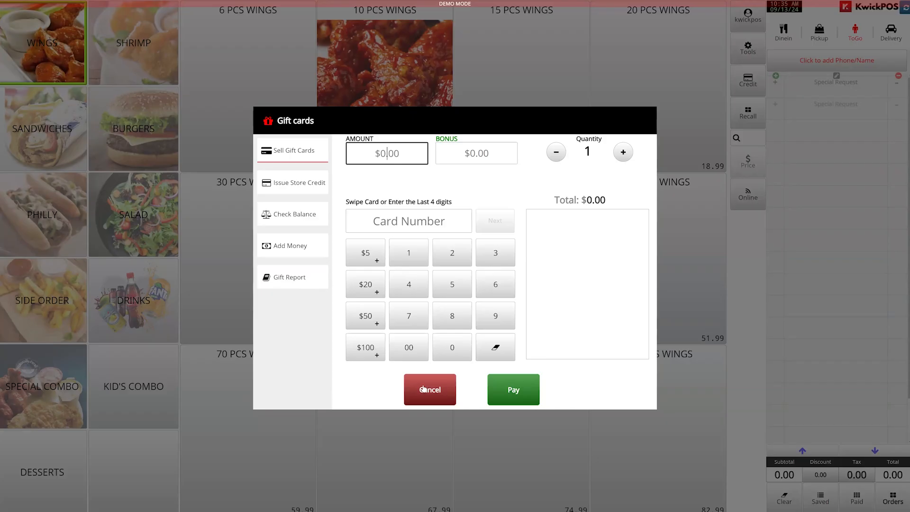
left_click(430, 388)
Step: Preview the layout with categories across the top, restore the two-column category sidebar, and close the layout settings
left_click(748, 48)
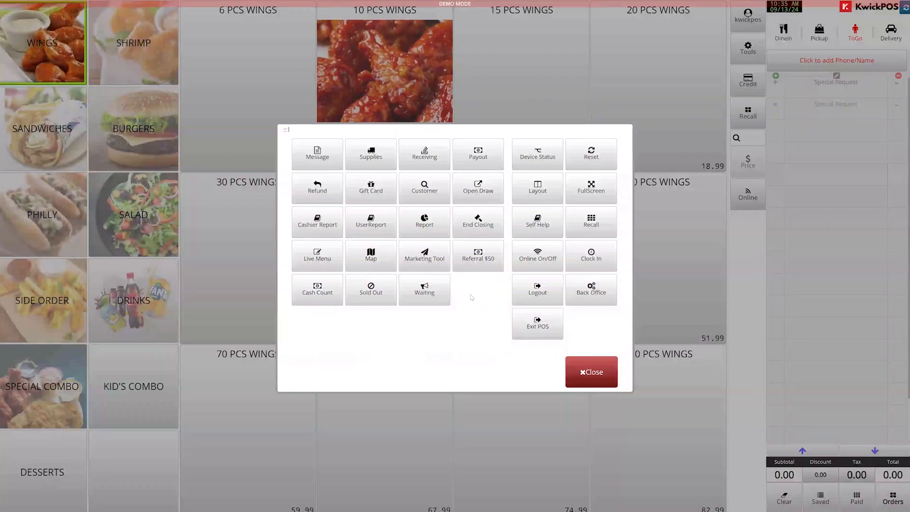
left_click(538, 188)
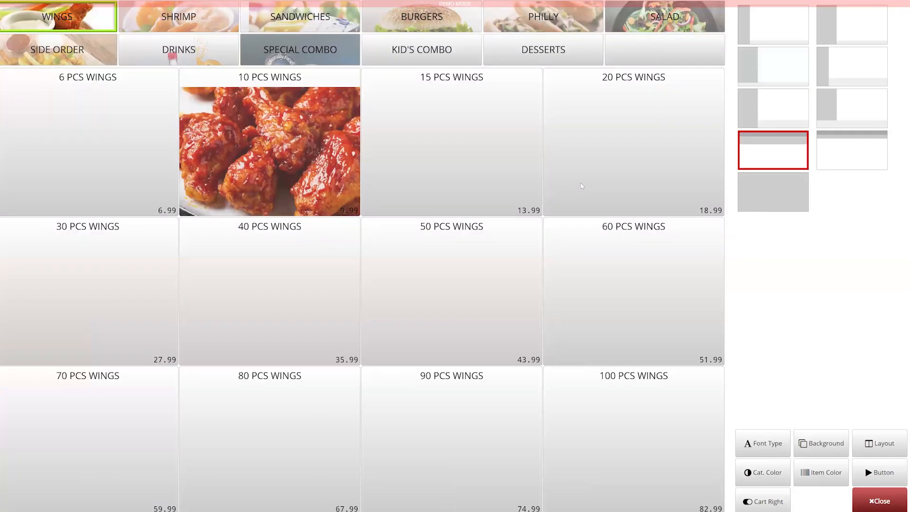
left_click(773, 73)
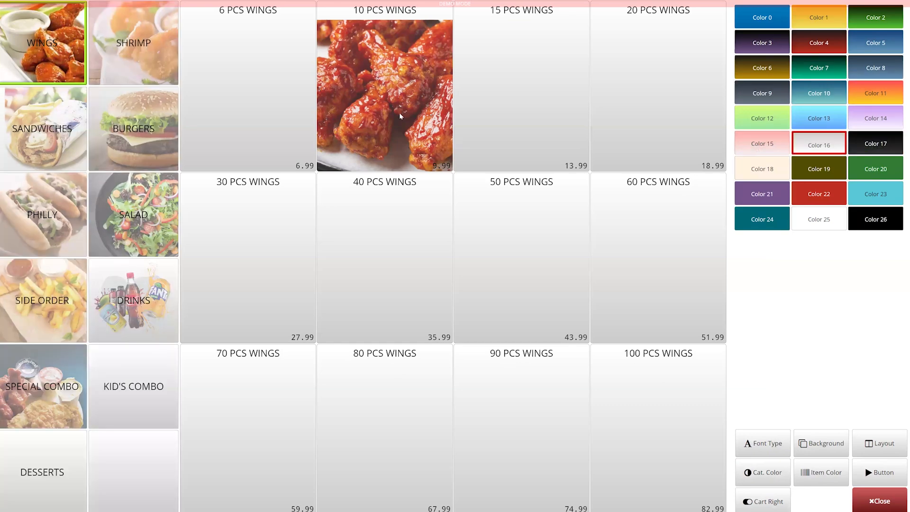
left_click(862, 497)
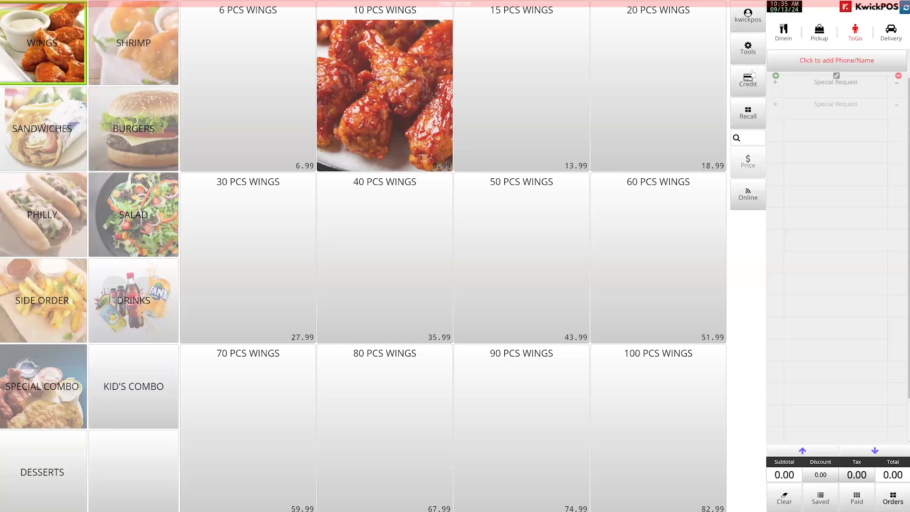
Step: Examine the kwickpos user report for 2024-09-13 through the ToGo sales, and close it
left_click(751, 55)
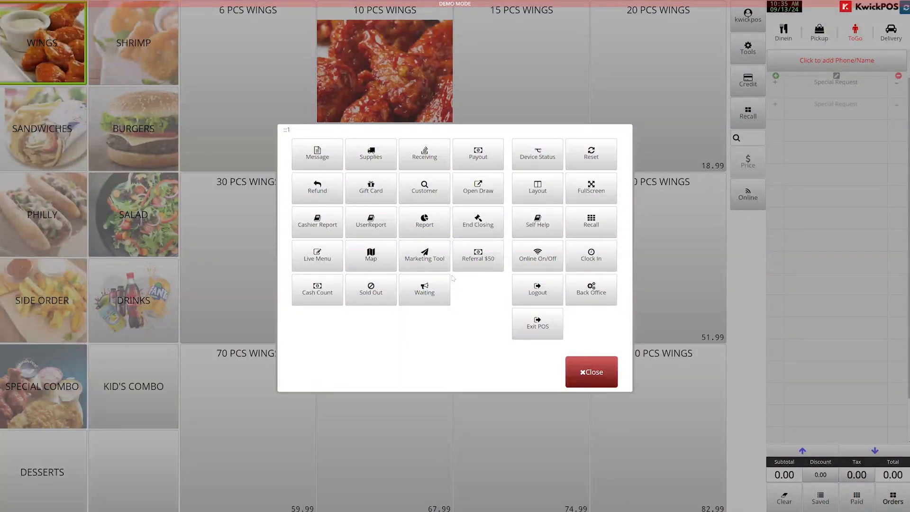
left_click(374, 225)
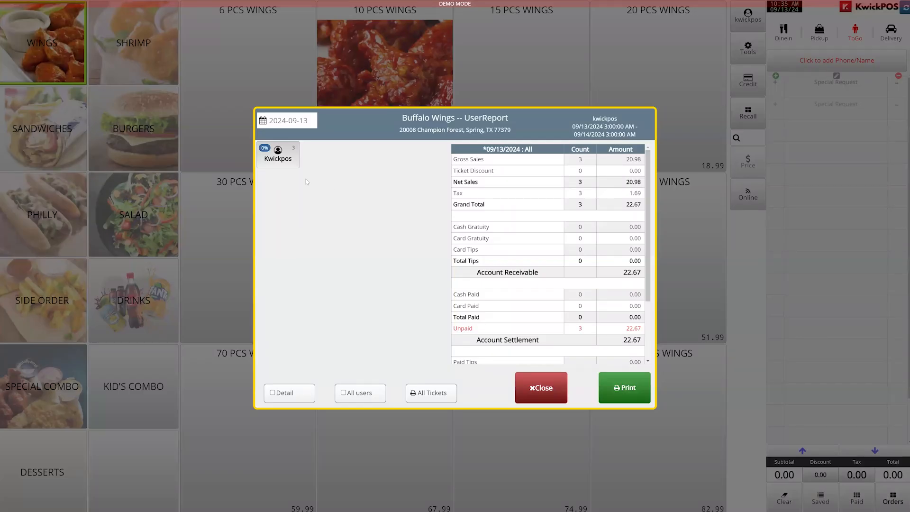
left_click(278, 154)
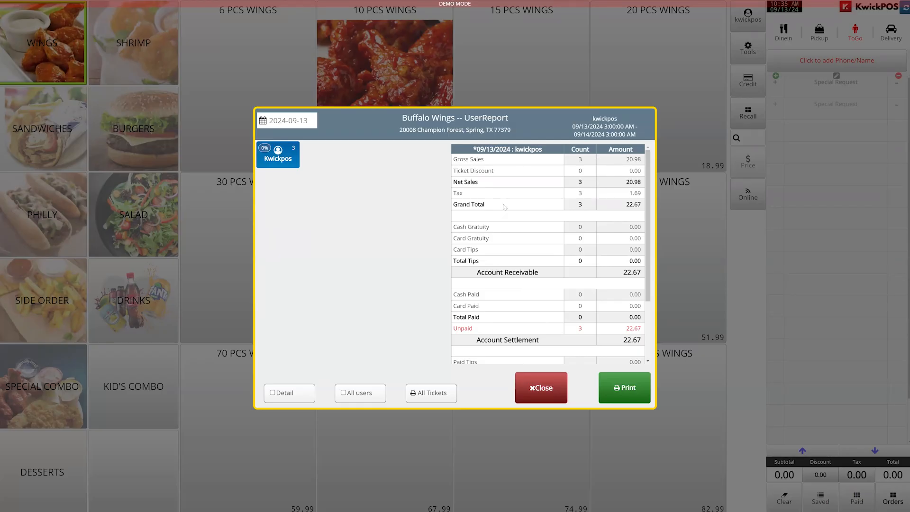
scroll(553, 229, "down", 1)
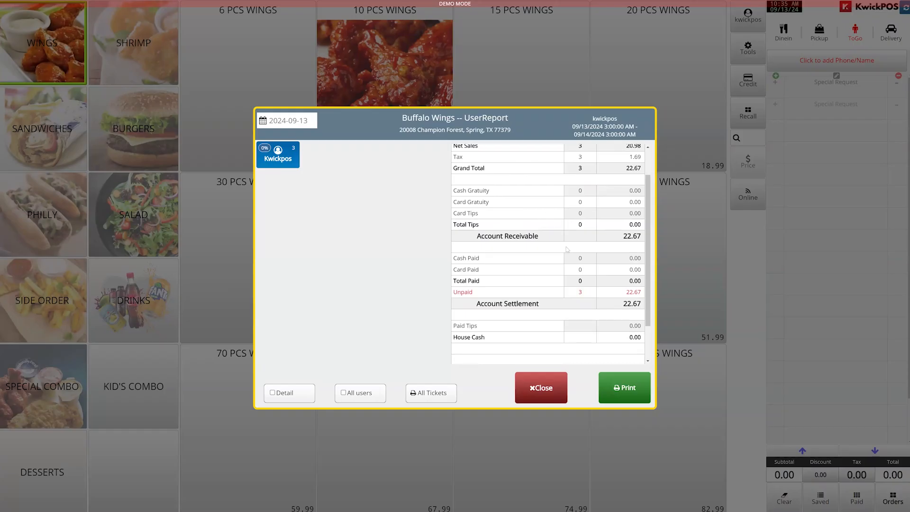
scroll(567, 250, "down", 1)
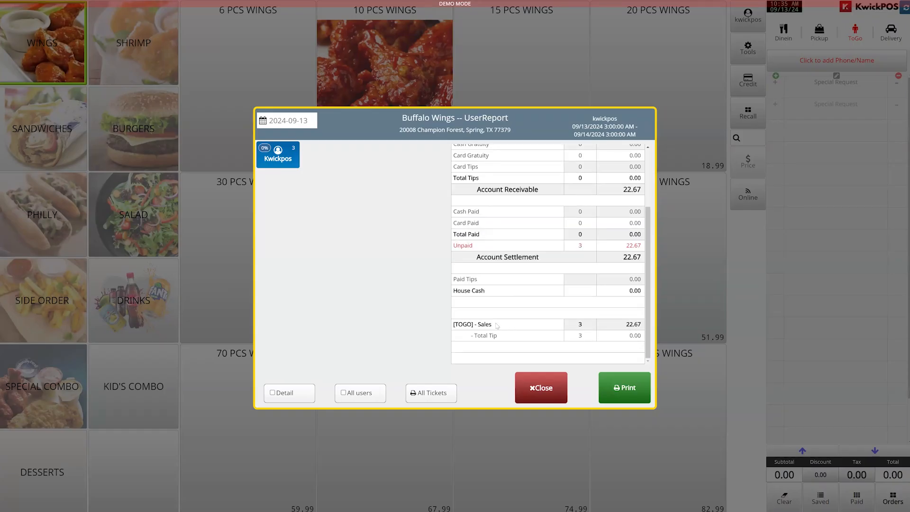
left_click(550, 385)
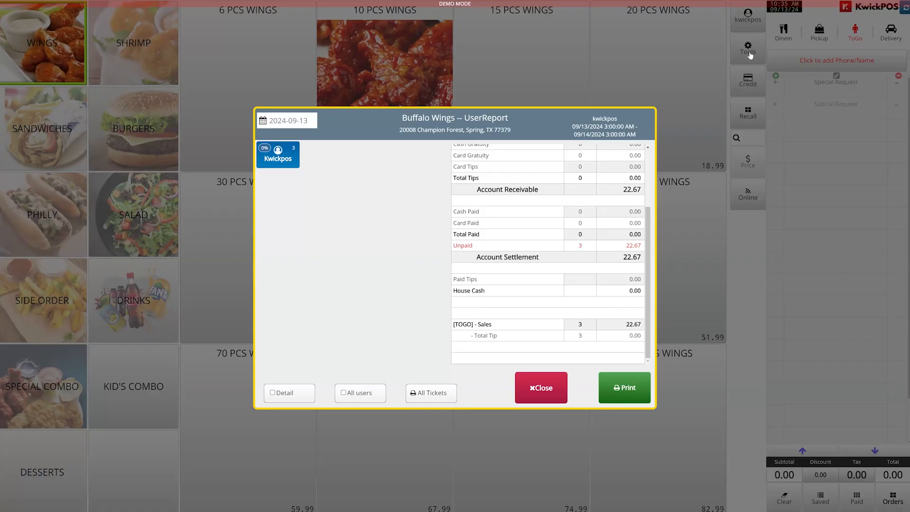
Step: Mark the 6, 10, 15 and 20 PCS WINGS items as sold out and save the change
left_click(735, 51)
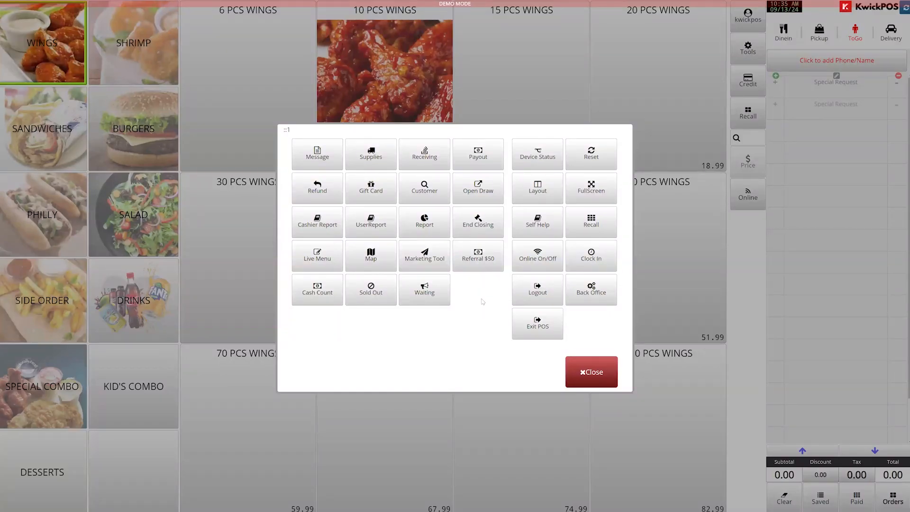
left_click(369, 296)
left_click(284, 117)
left_click(376, 122)
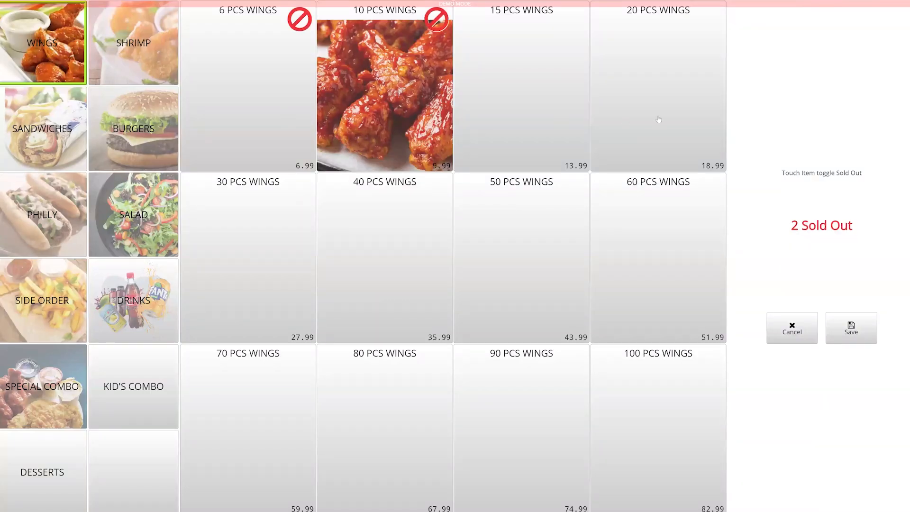
left_click(658, 119)
left_click(522, 118)
left_click(848, 332)
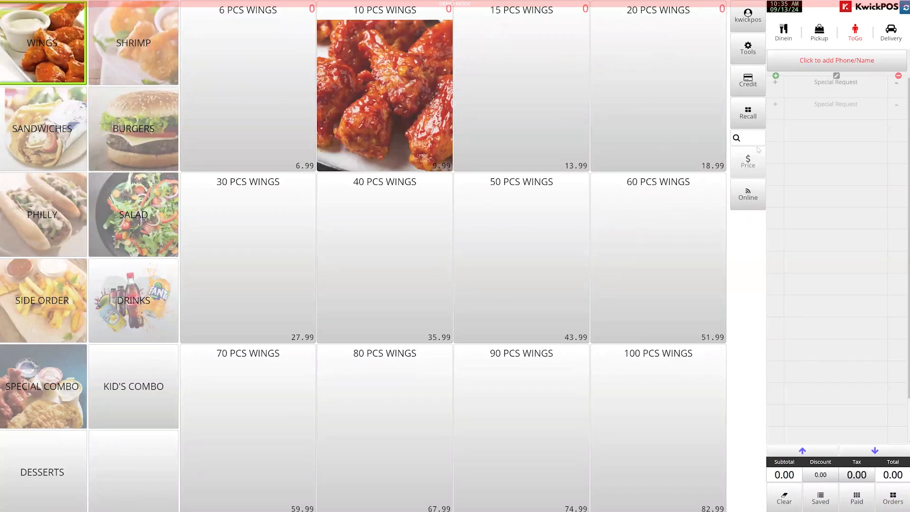
Step: Submit a cash count with two $20 bills, four $5 bills and zero $0.50 coins
left_click(748, 48)
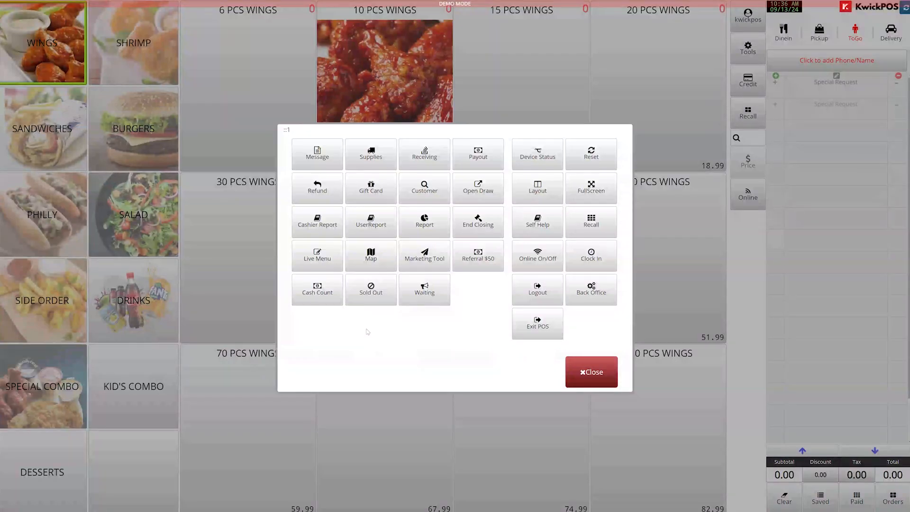
left_click(317, 290)
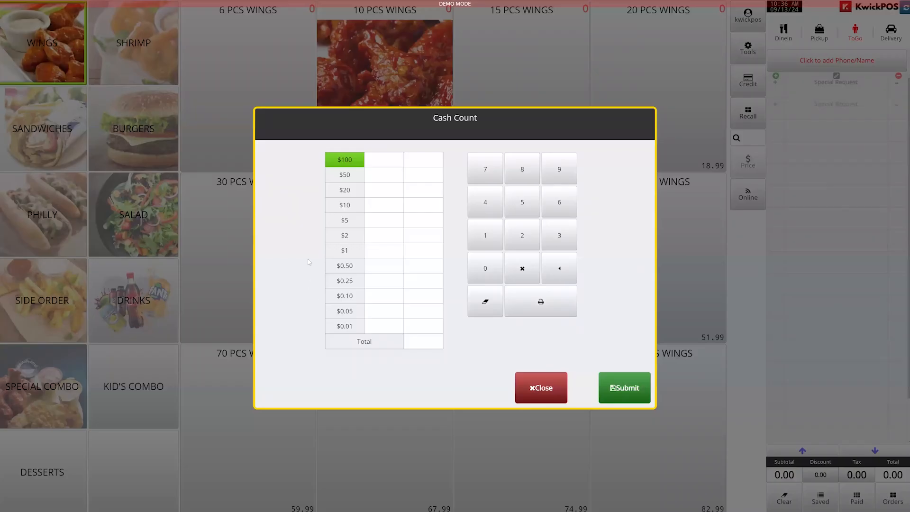
left_click(353, 189)
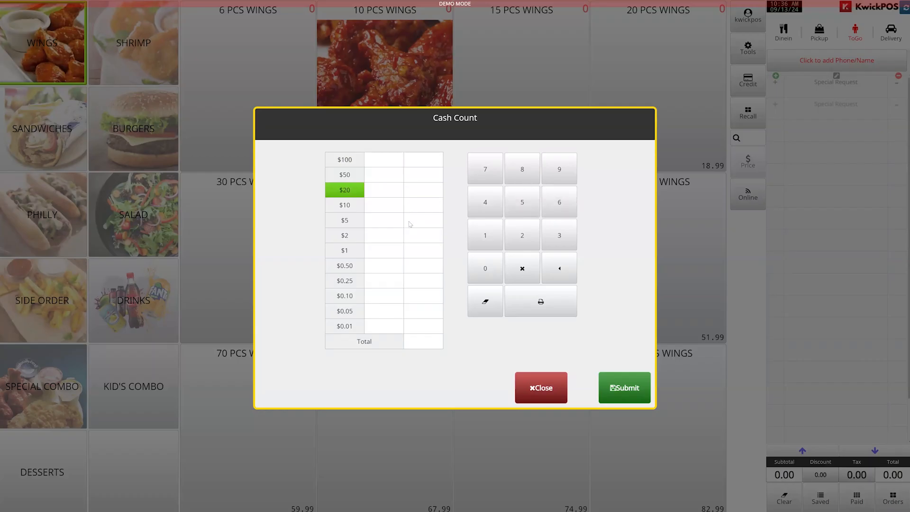
left_click(522, 235)
left_click(351, 220)
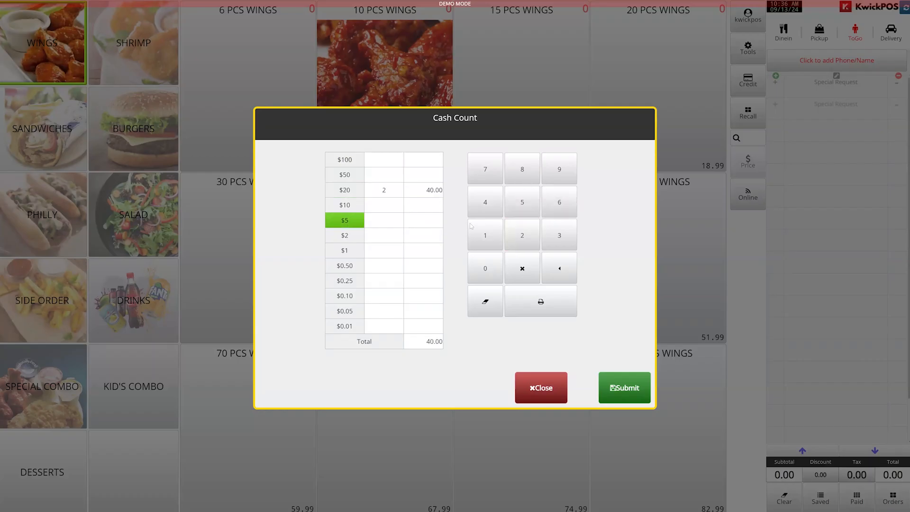
left_click(485, 203)
left_click(347, 265)
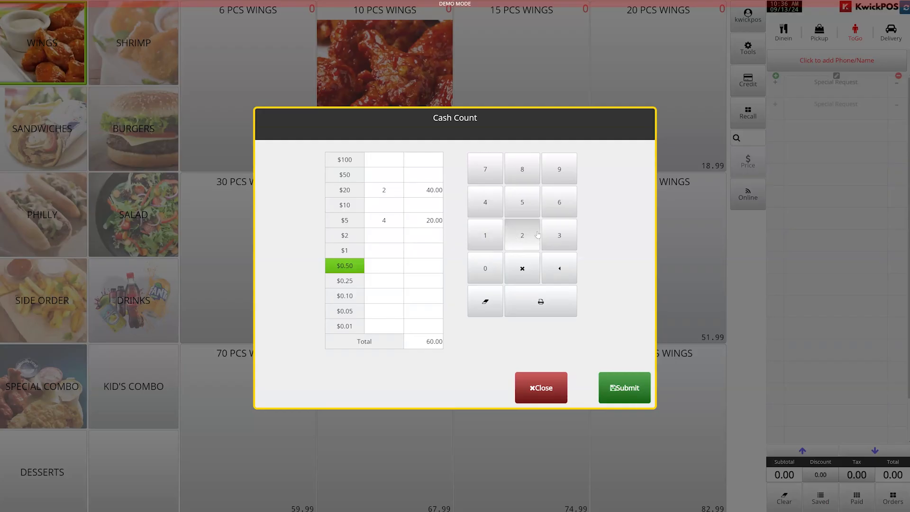
left_click(484, 268)
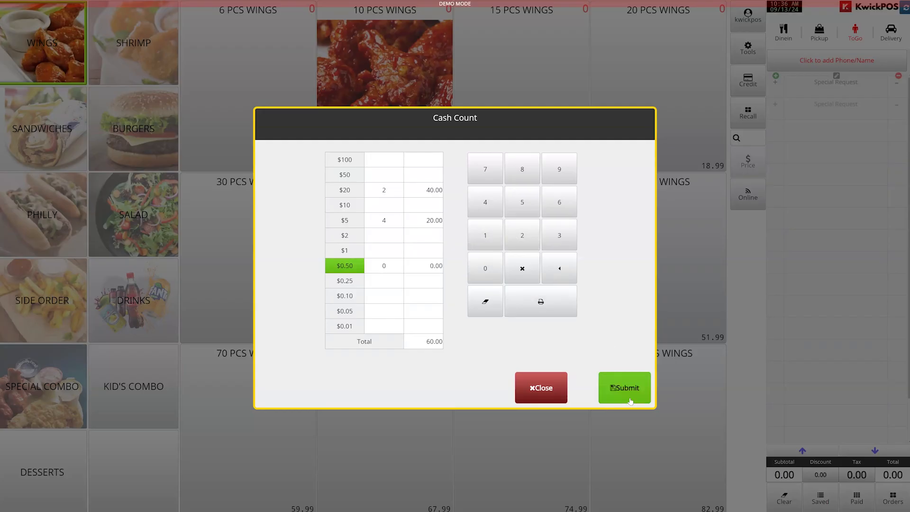
left_click(630, 400)
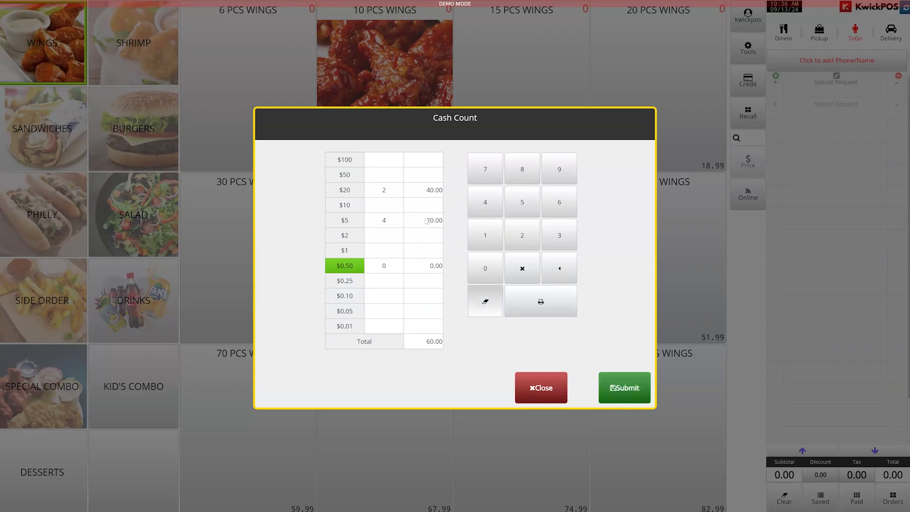
Step: Check the user report for the submitted cash count in the House Cash section
left_click(739, 51)
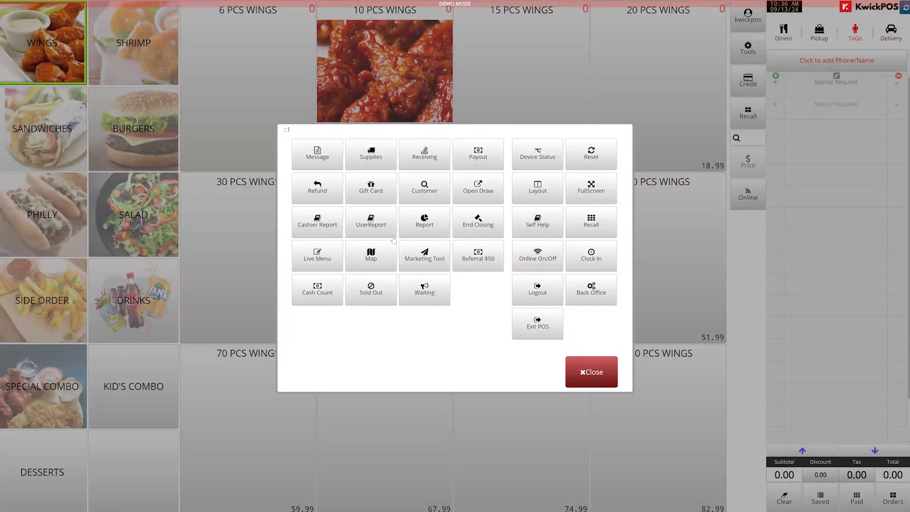
left_click(392, 235)
scroll(451, 278, "down", 5)
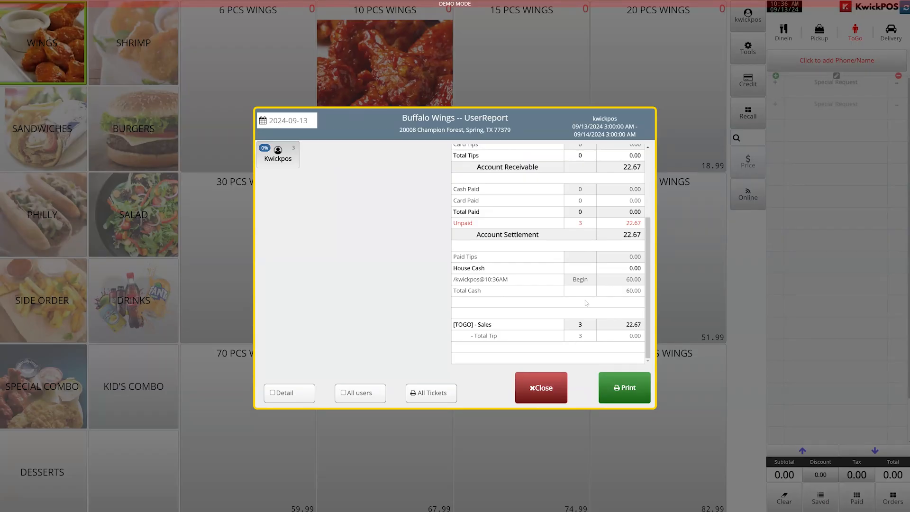
Step: Open the back office and examine the dashboard's sales summary, payment and order type charts, and hourly sales
left_click(736, 56)
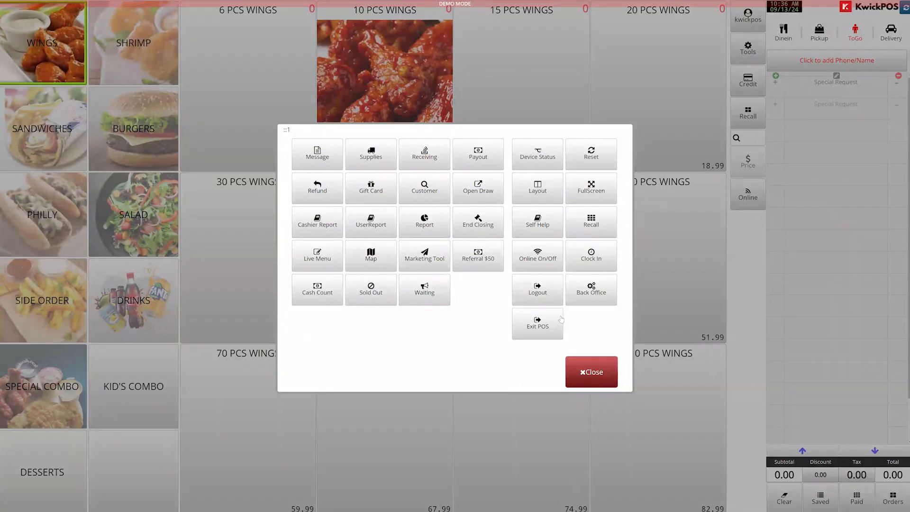
left_click(591, 295)
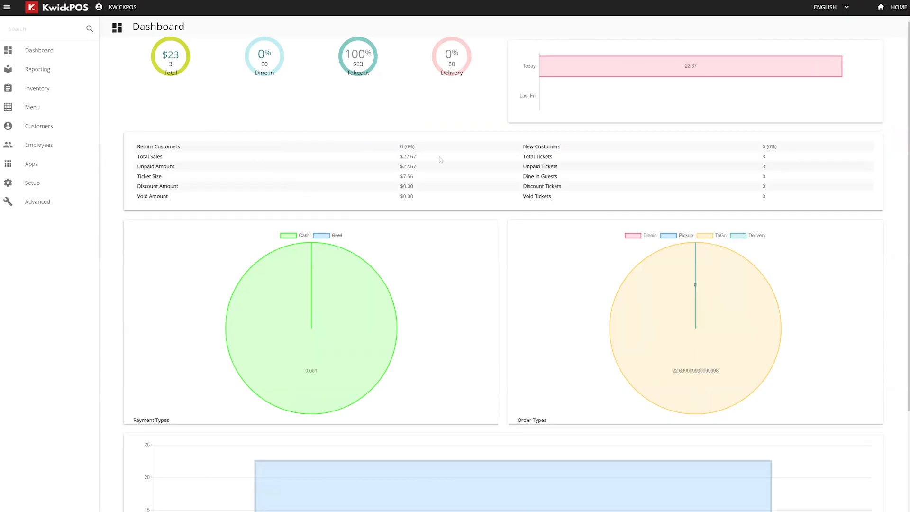
scroll(441, 160, "down", 3)
scroll(446, 161, "down", 1)
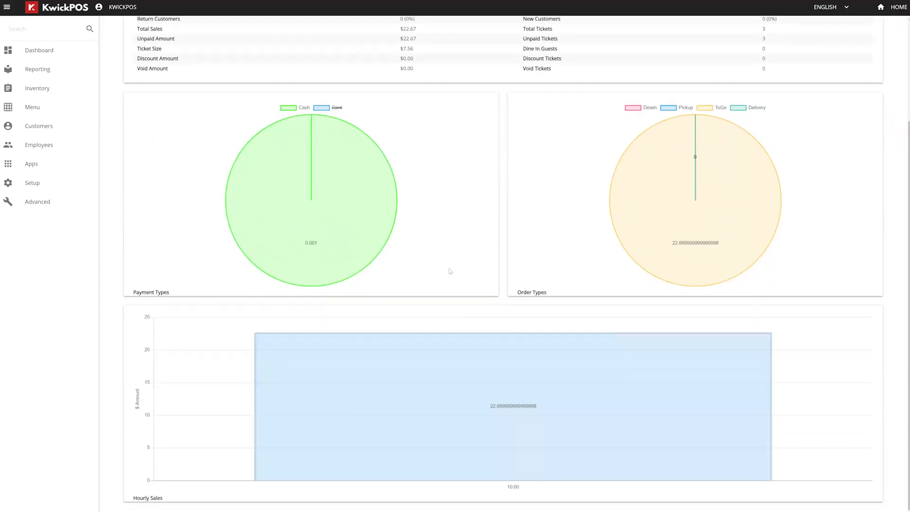
scroll(450, 271, "up", 3)
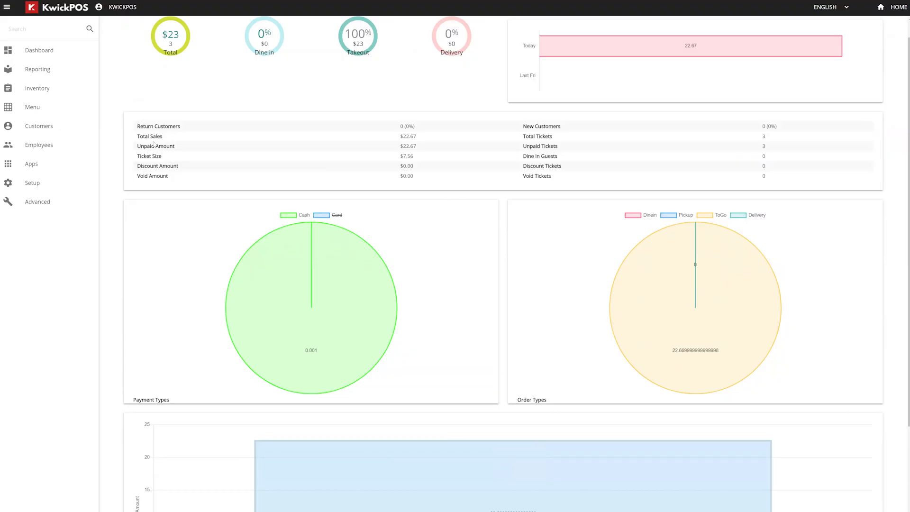
scroll(154, 145, "up", 1)
Step: Open today's Sales Report and add the Fees, Group Share, Gift Card and CC Terminal breakdowns
left_click(72, 70)
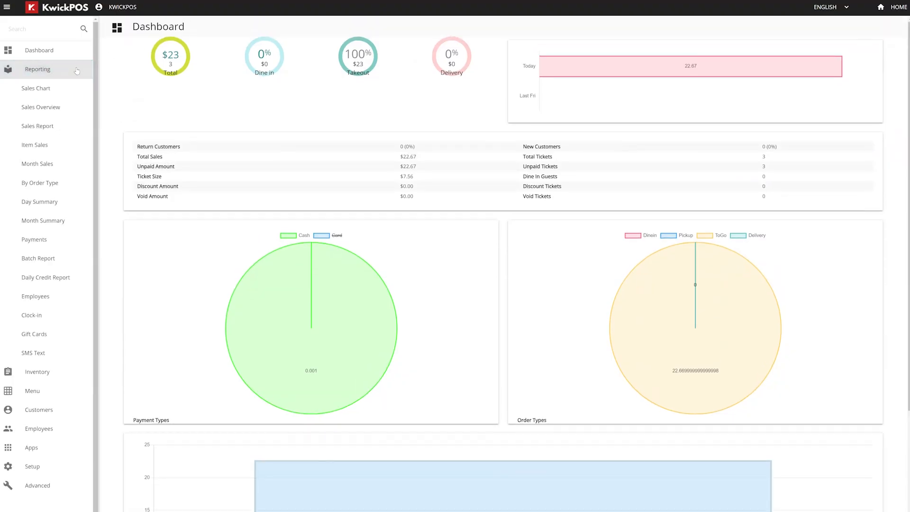
left_click(83, 126)
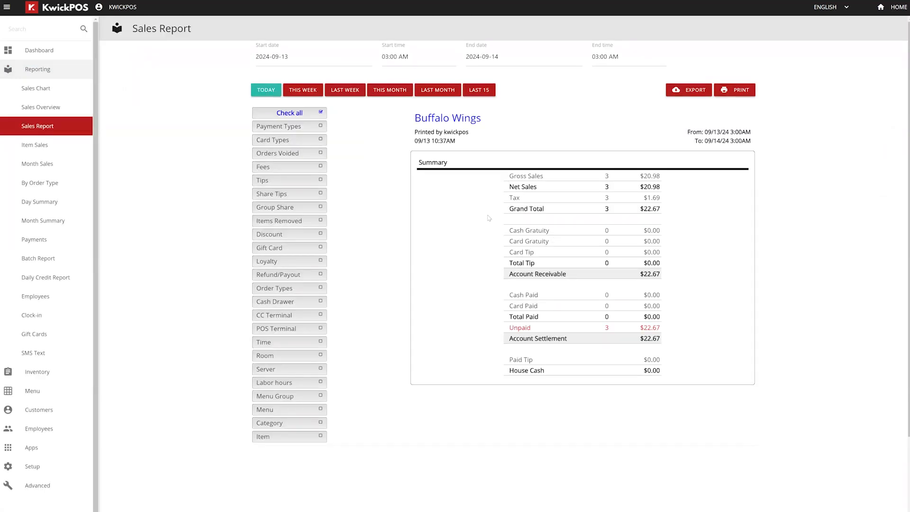
left_click(289, 167)
left_click(289, 207)
left_click(289, 247)
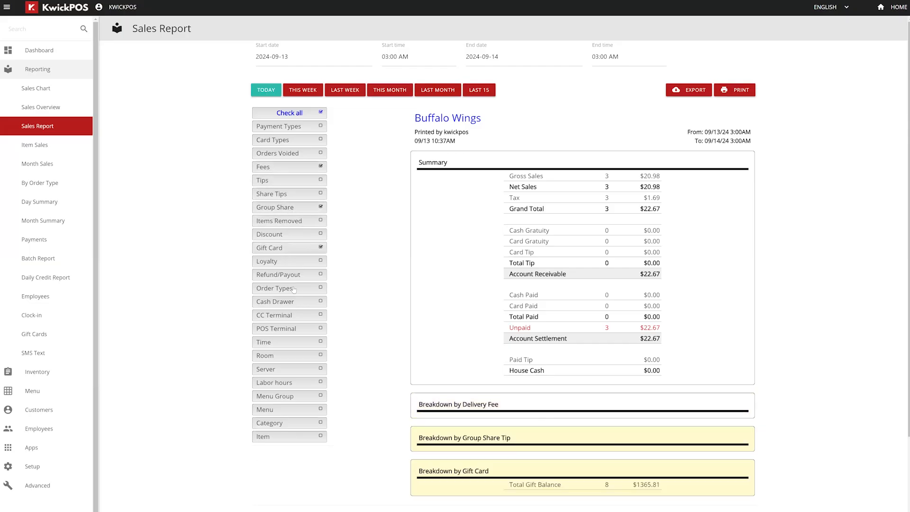
left_click(289, 315)
scroll(390, 261, "down", 1)
scroll(383, 254, "up", 1)
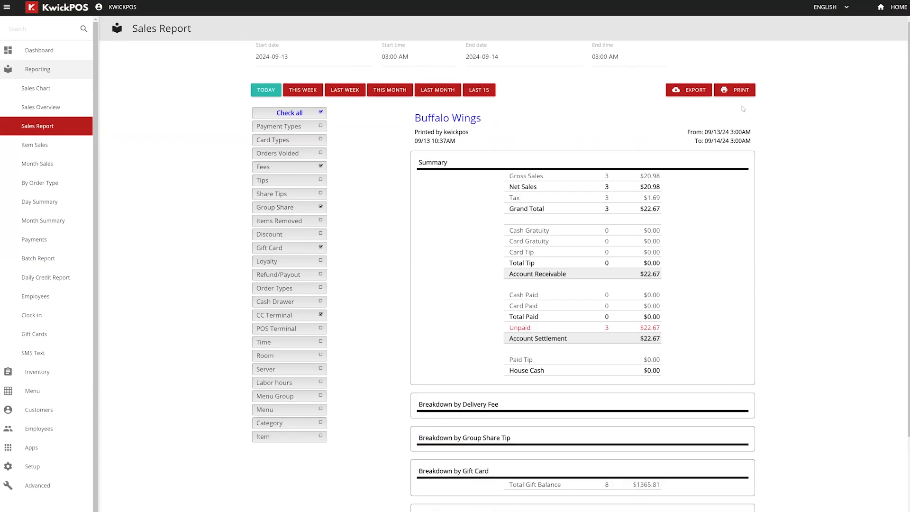
Step: View today's Item Sales report, including the top items, category sales and items without sales
left_click(64, 151)
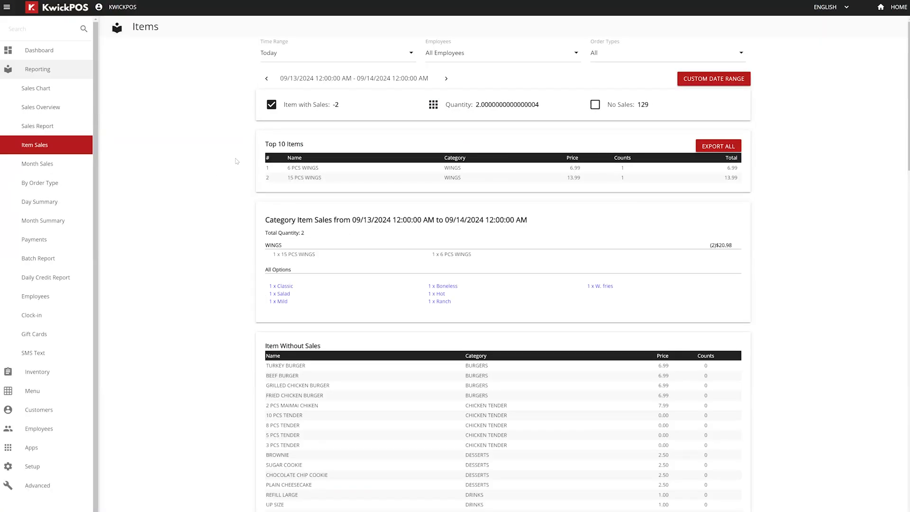
scroll(238, 157, "down", 2)
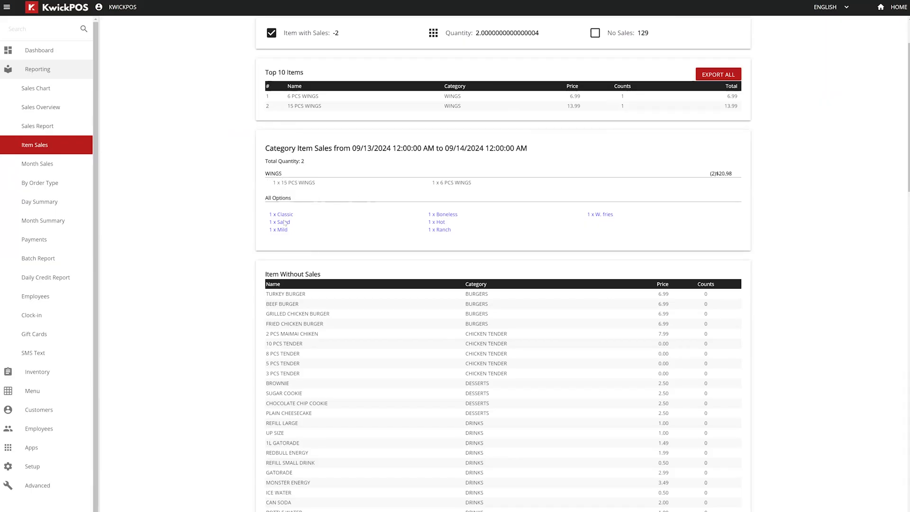
scroll(294, 251, "up", 2)
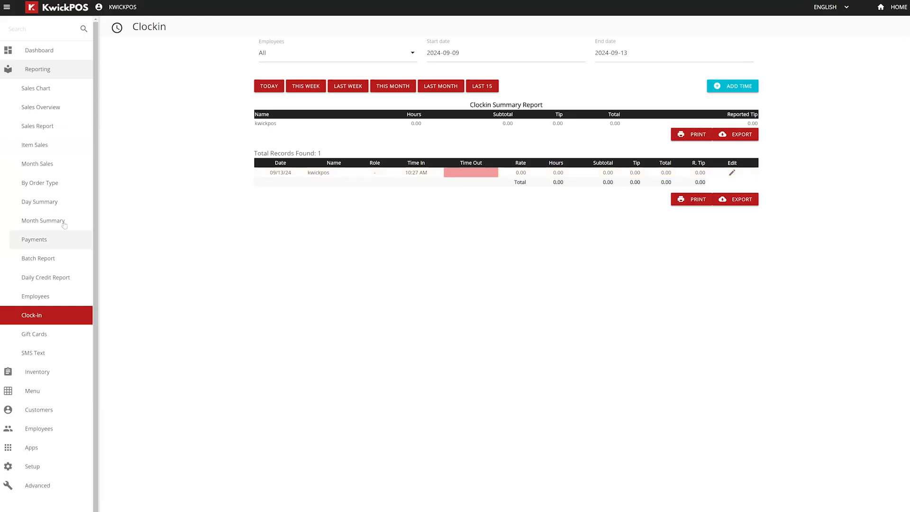
Step: View the inventory stock overview by category
scroll(52, 232, "down", 1)
left_click(57, 350)
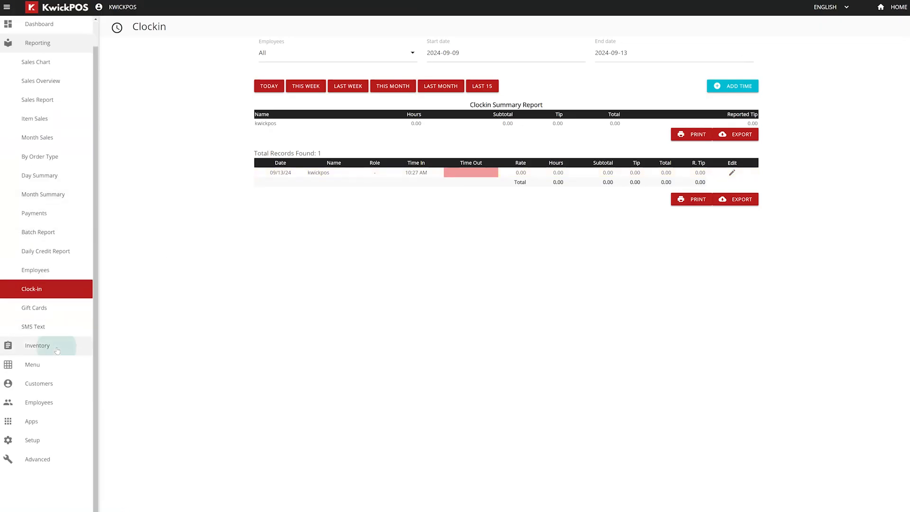
left_click(71, 115)
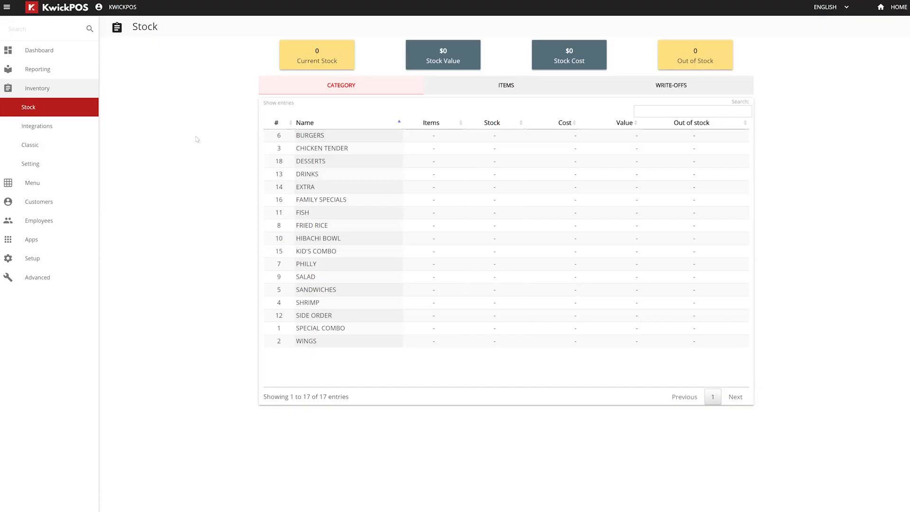
Step: Start a new item in the menu's item list and view the available price types
left_click(67, 183)
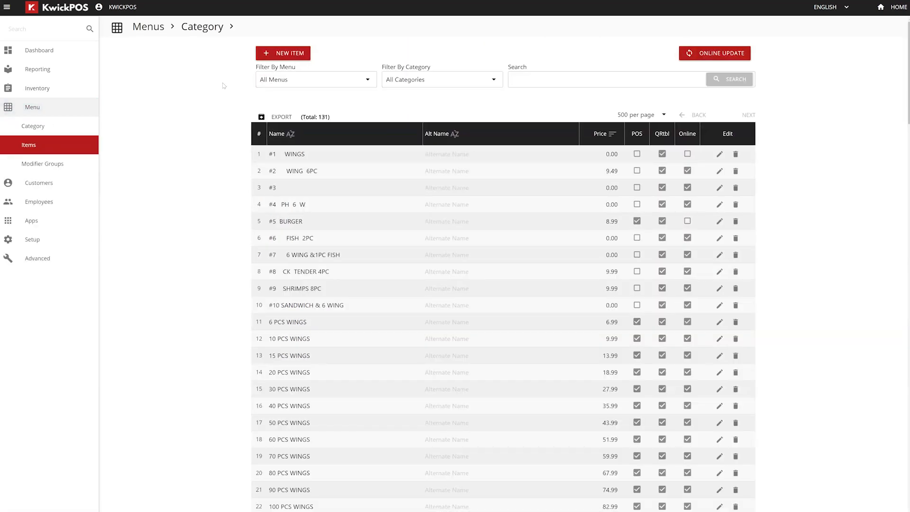
left_click(283, 57)
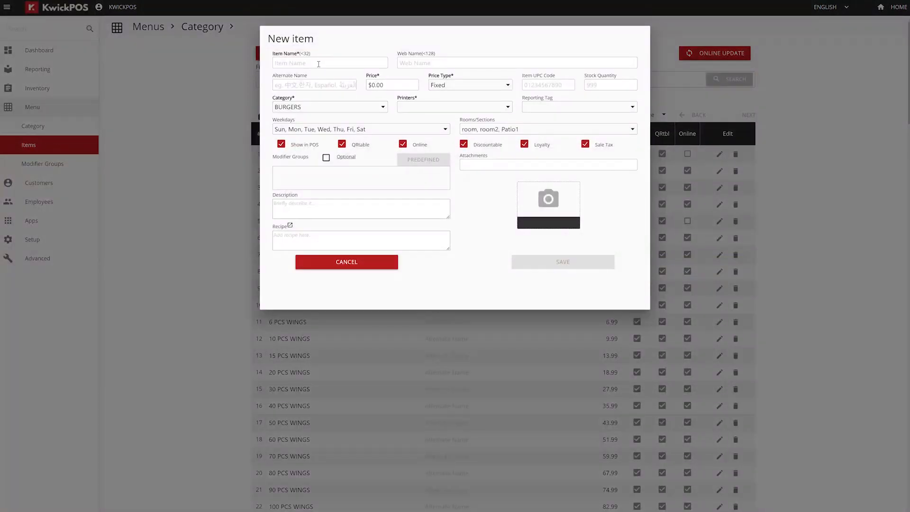
left_click(289, 63)
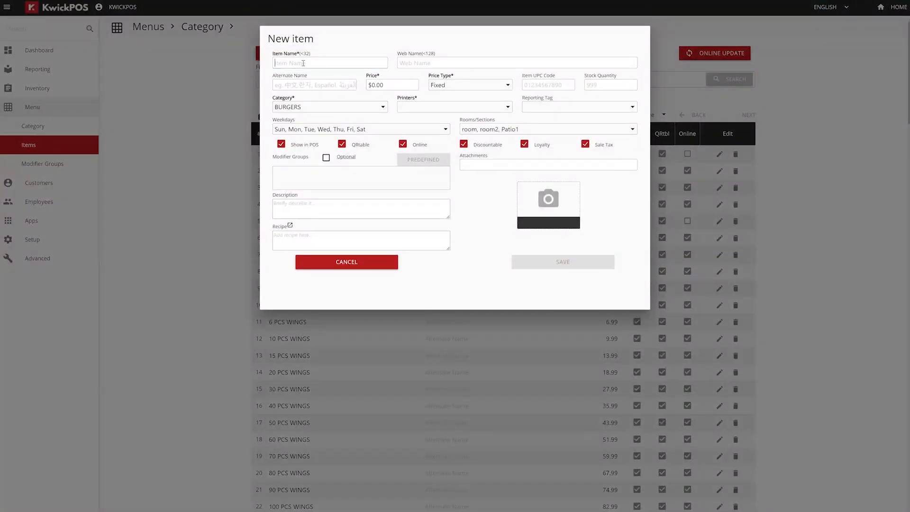
left_click(387, 85)
left_click(492, 89)
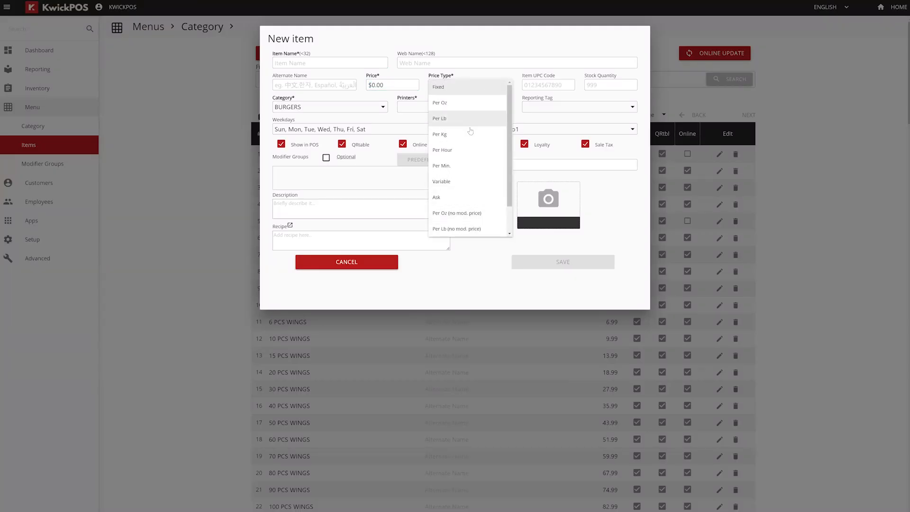
scroll(468, 143, "down", 1)
left_click(509, 52)
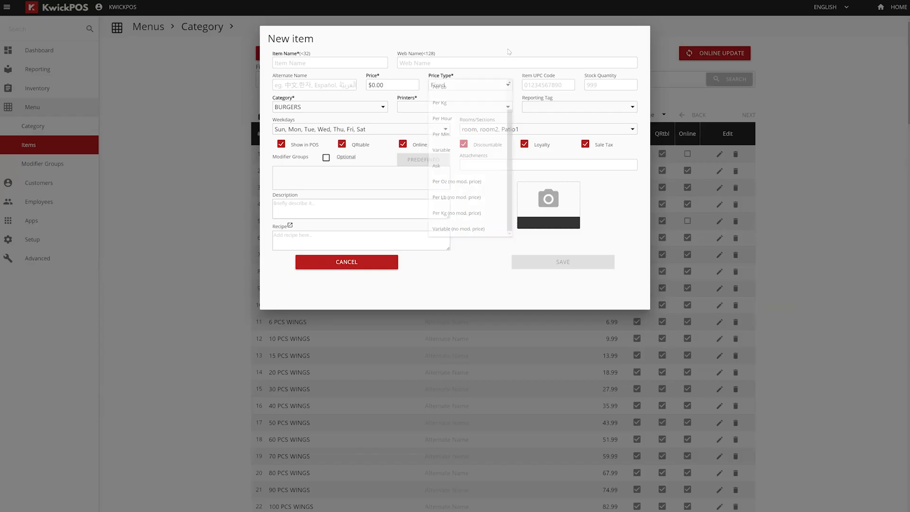
Step: View the category, printer and weekday choices and the stock quantity field for the new item
left_click(384, 108)
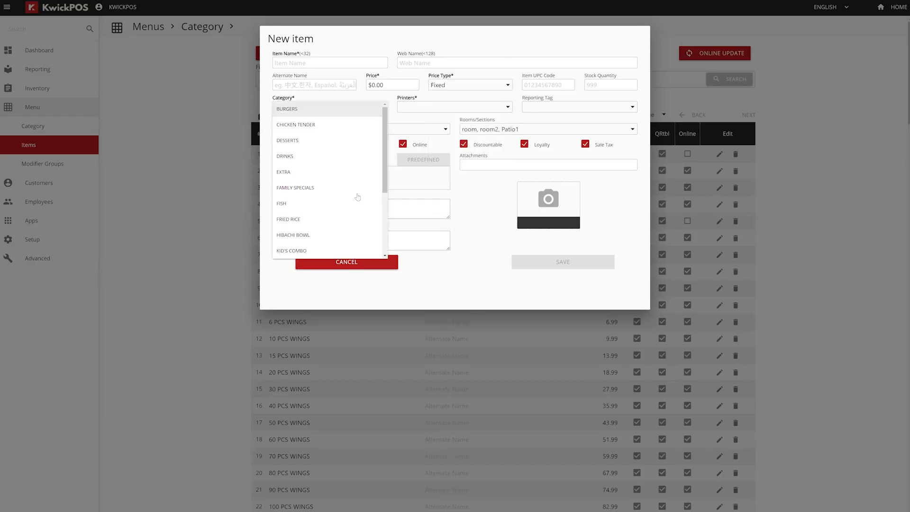
left_click(461, 110)
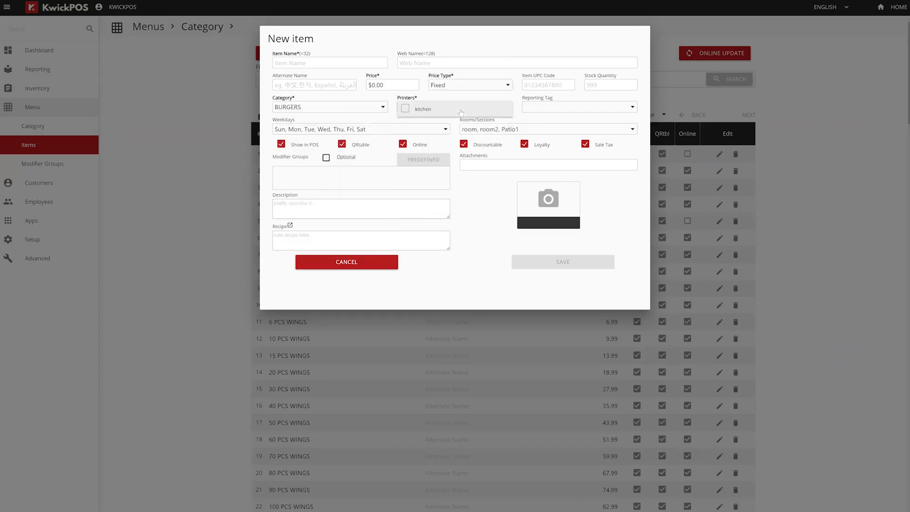
left_click(479, 204)
left_click(615, 87)
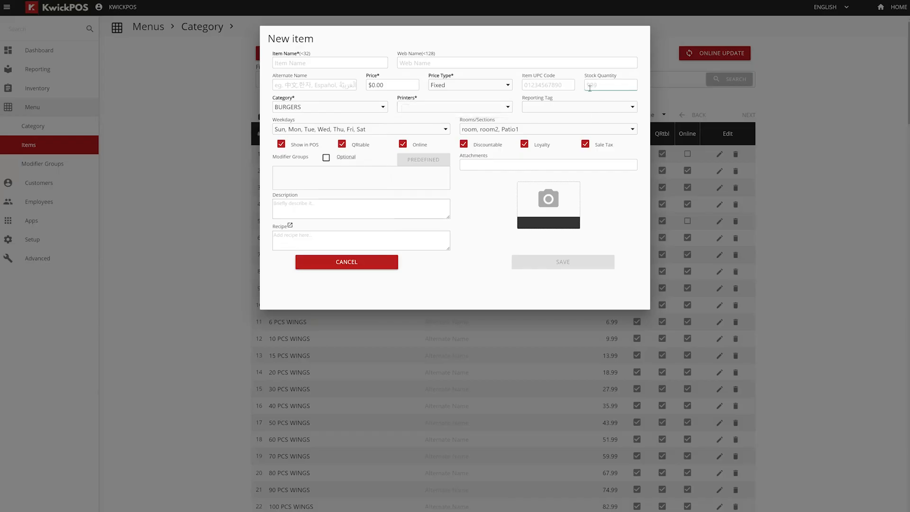
left_click(446, 132)
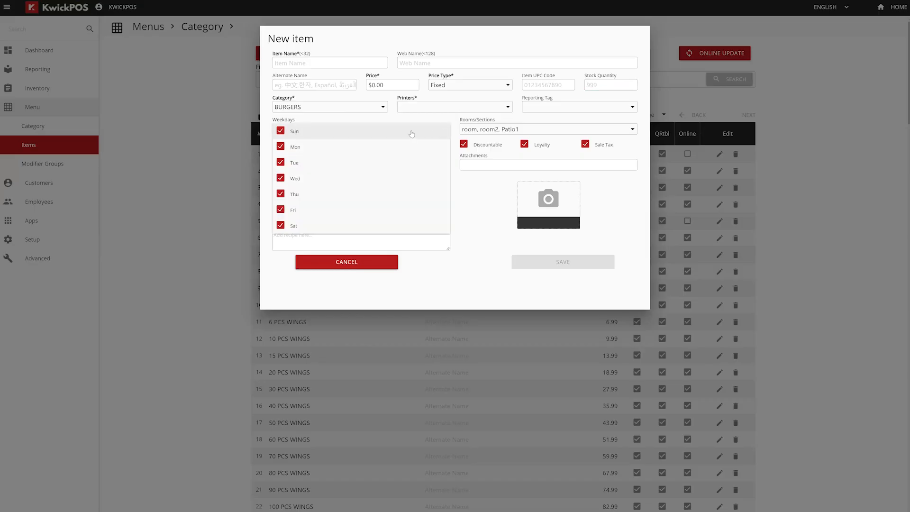
left_click(479, 203)
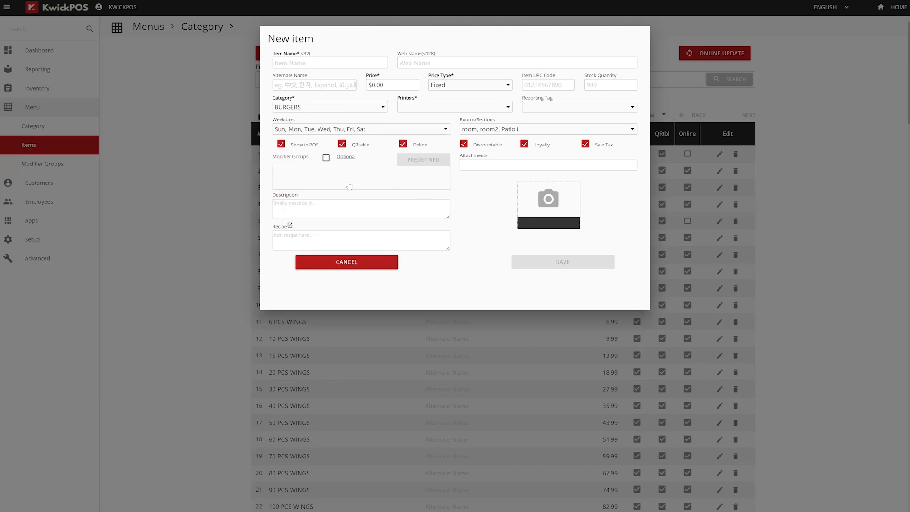
Step: View the modifier groups that can be attached to the new item, and discard the new item
left_click(372, 182)
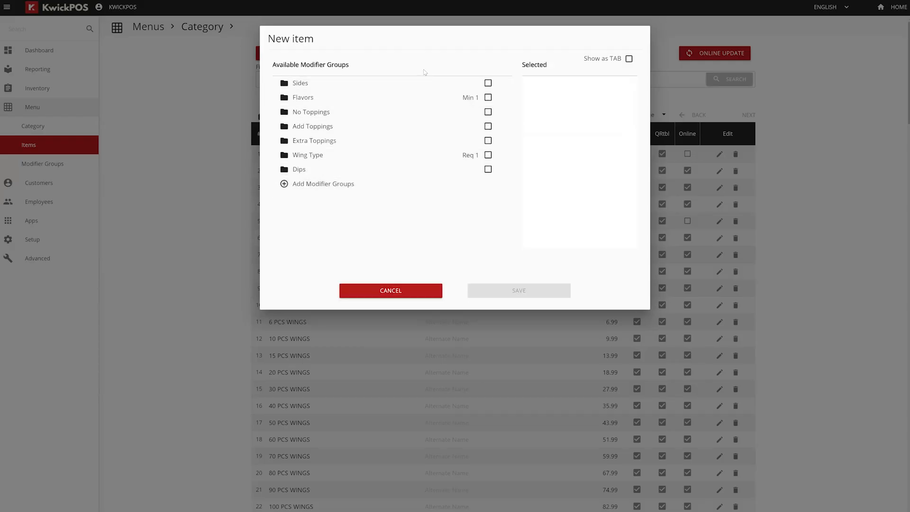
left_click(488, 97)
left_click(394, 290)
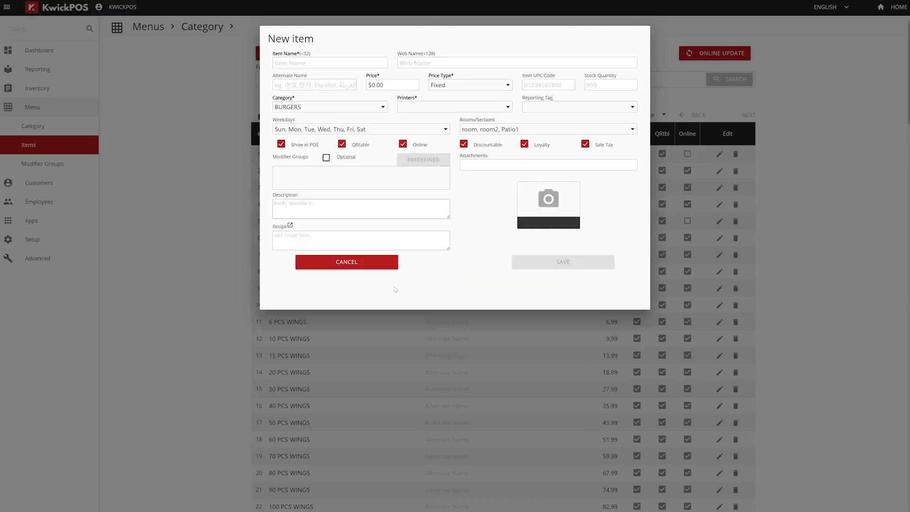
left_click(348, 263)
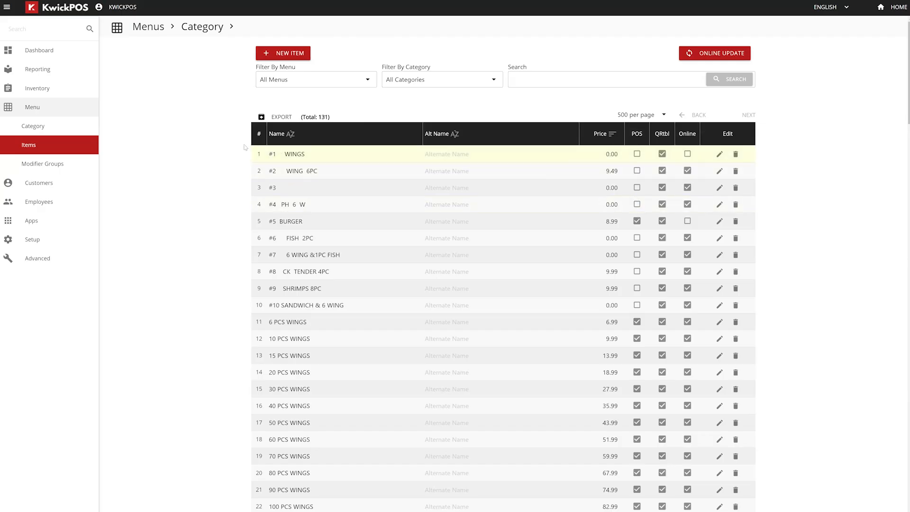
Step: View the customer list and the list of employee users
left_click(76, 186)
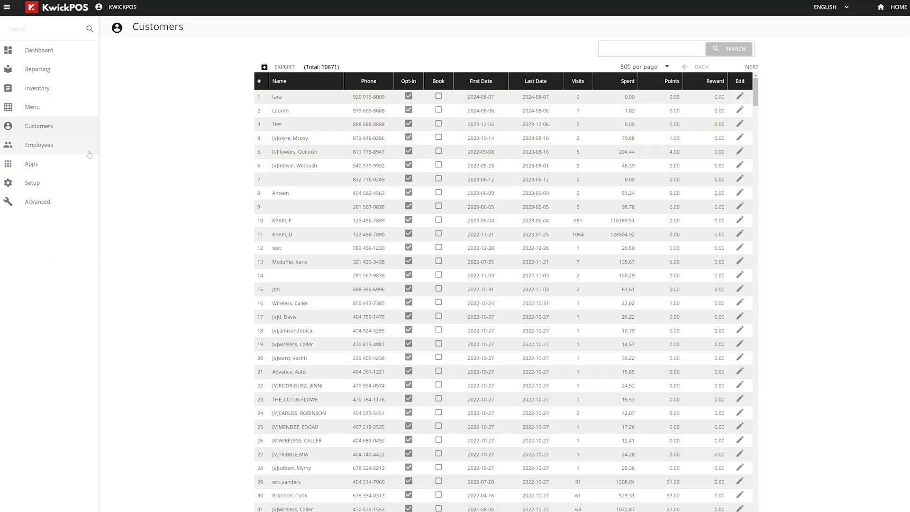
left_click(71, 151)
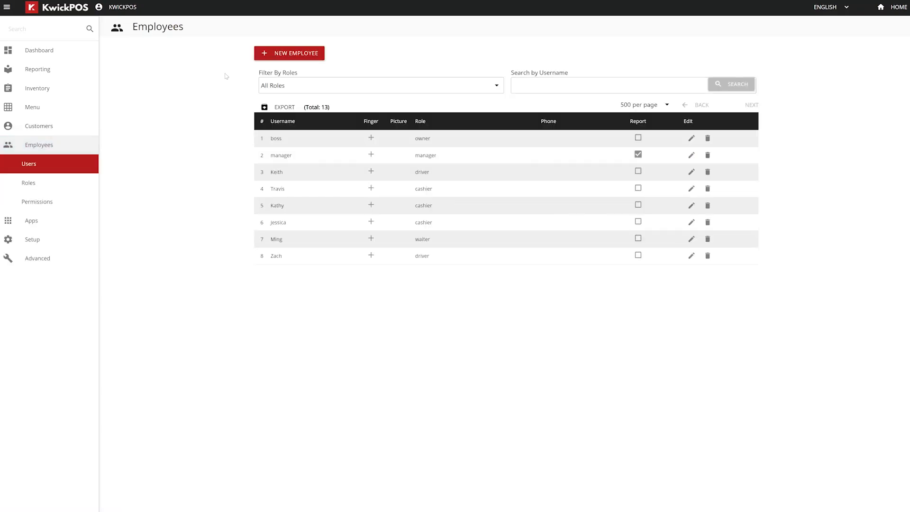
Step: Start a new employee and view the username, passcode and access card fields and the available user roles
left_click(286, 54)
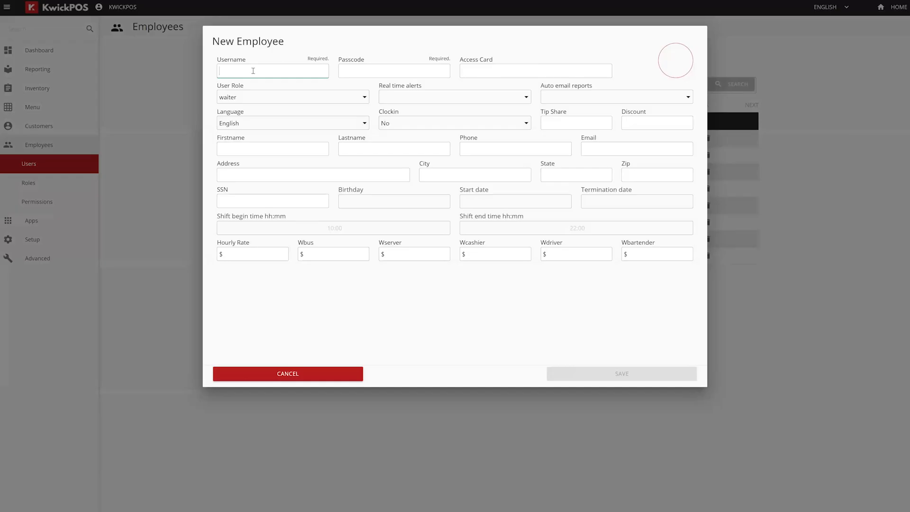
left_click(387, 70)
left_click(510, 70)
left_click(414, 70)
left_click(367, 98)
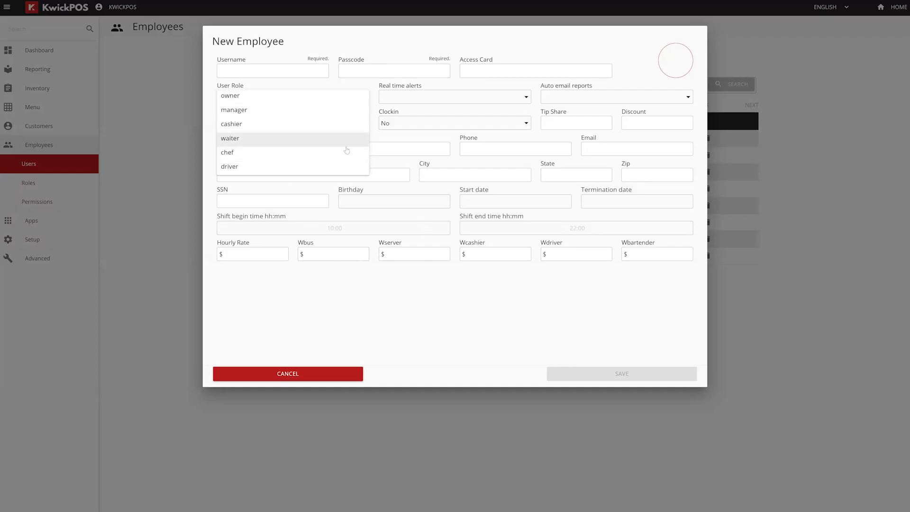
left_click(515, 127)
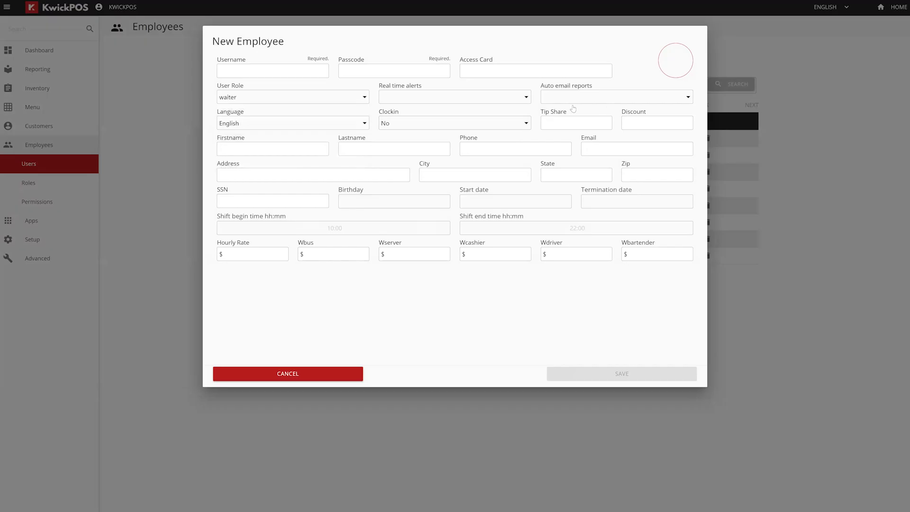
Step: View the automatic email report and real-time alert choices for the new employee, and discard the employee
left_click(623, 102)
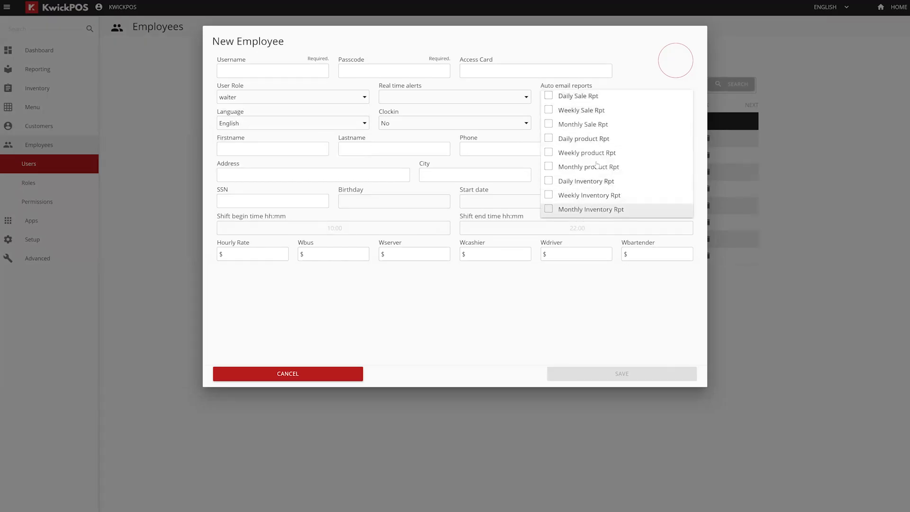
left_click(530, 52)
left_click(525, 100)
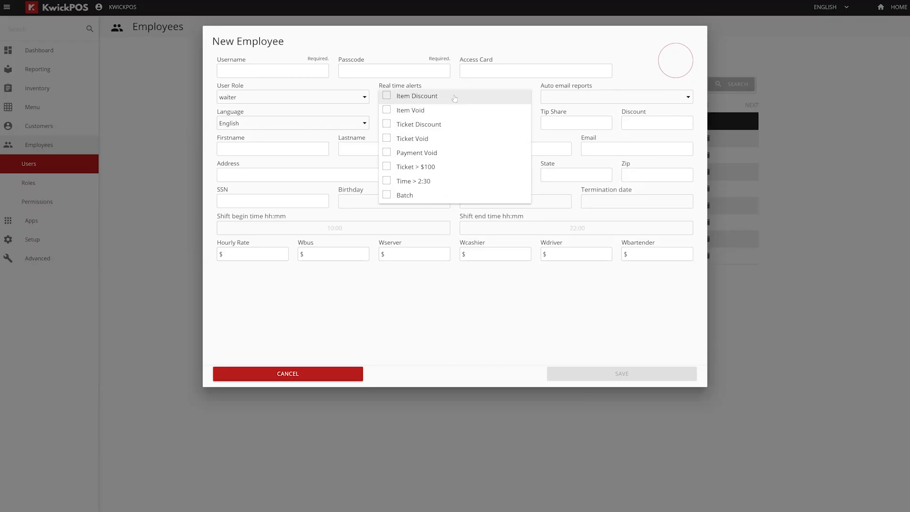
left_click(432, 297)
left_click(311, 377)
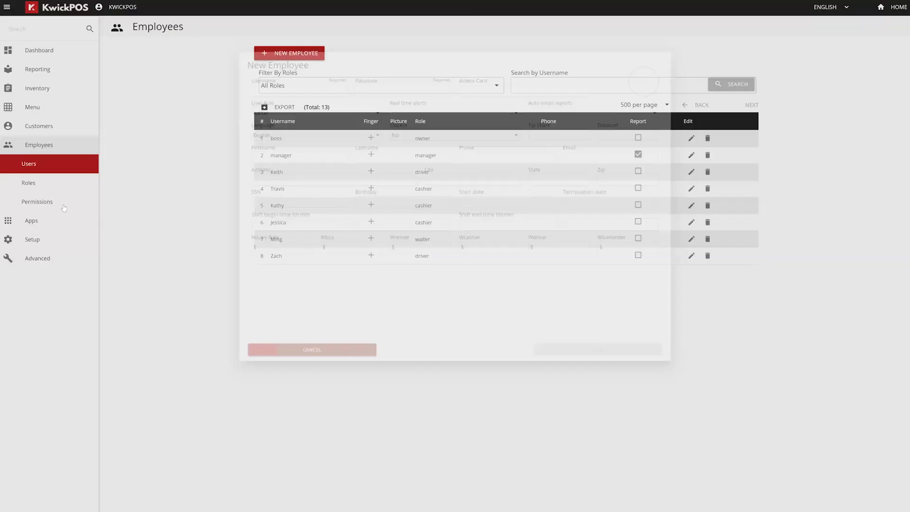
Step: View the employee permissions table across all its columns, from discounts and tips to shift times and clock-in
left_click(63, 208)
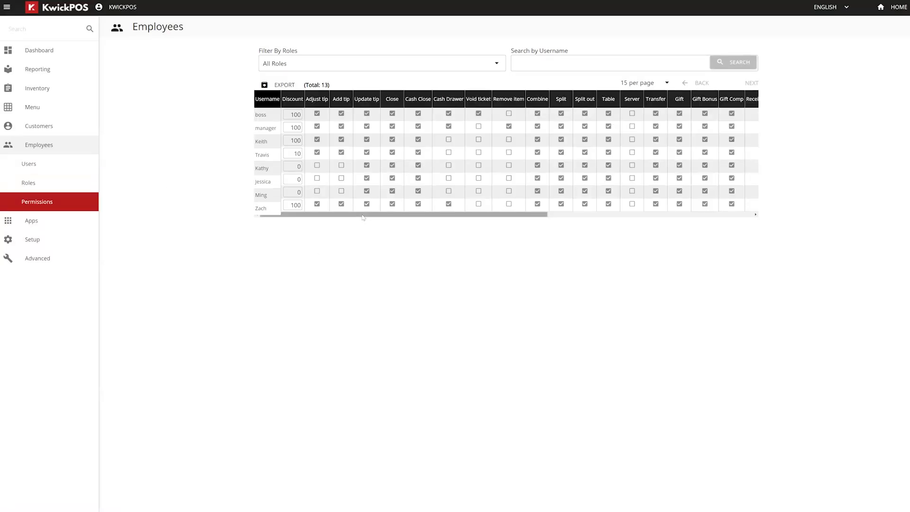
scroll(362, 217, "right", 5)
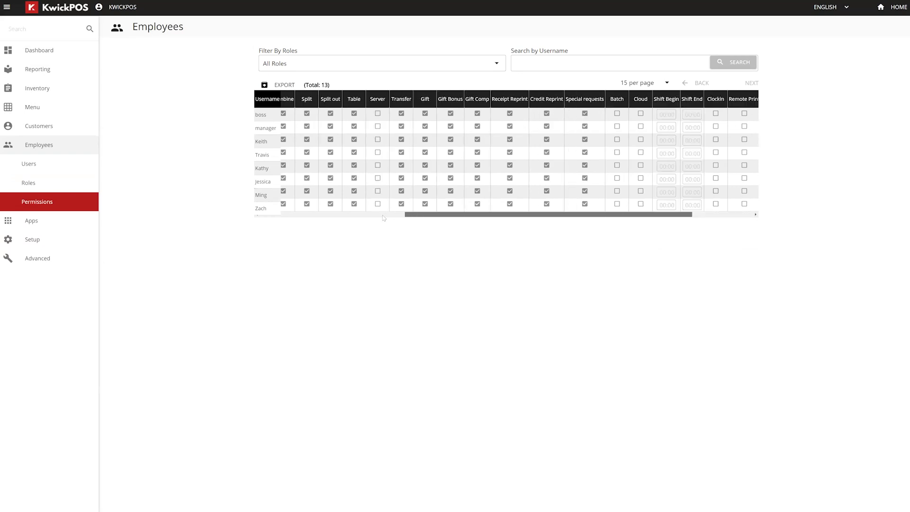
scroll(384, 217, "left", 5)
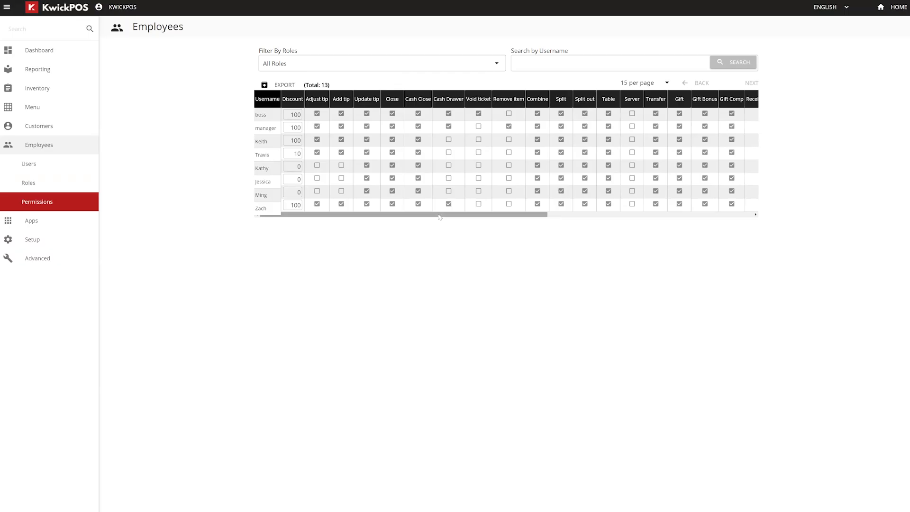
left_click_drag(439, 217, 409, 223)
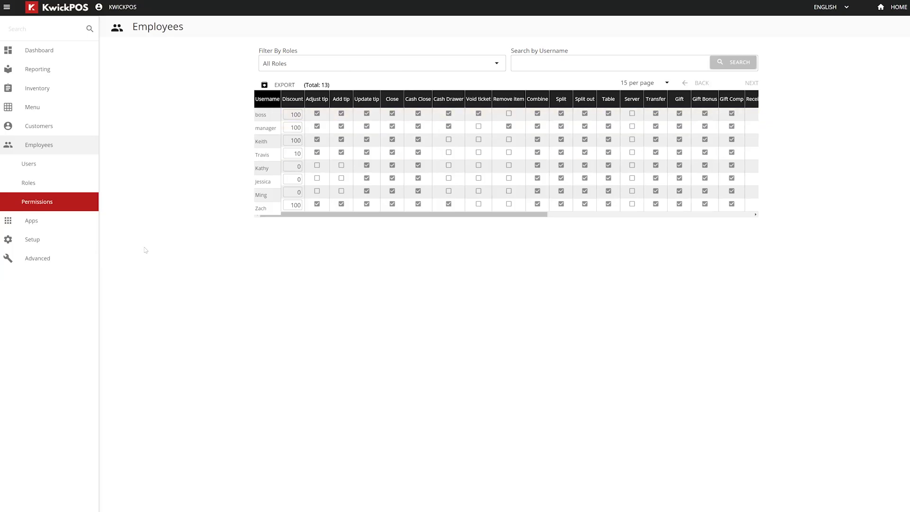
Step: View the Apps Insight item chart of popularity against share of return customers
left_click(37, 229)
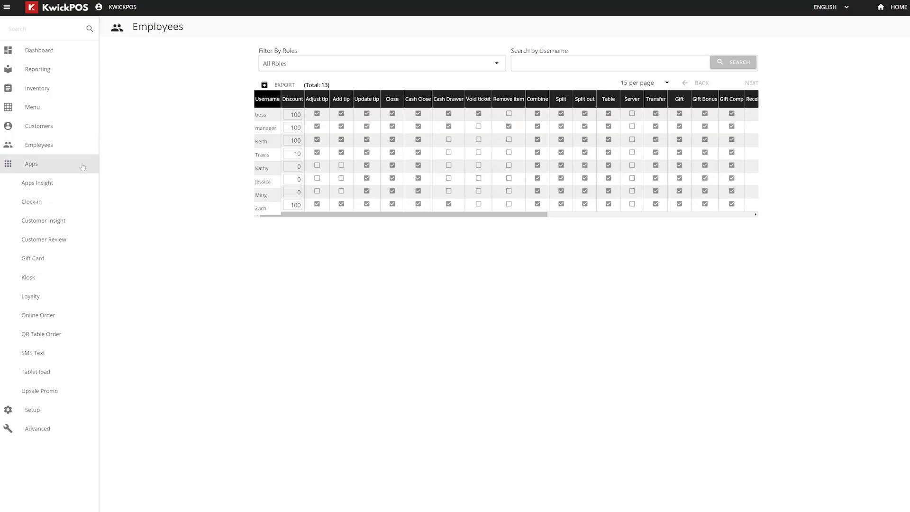
left_click(67, 188)
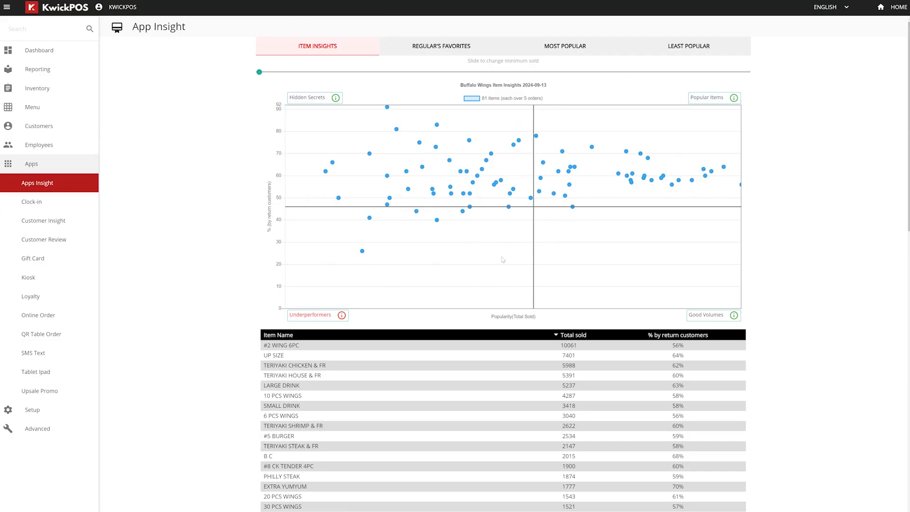
Step: Switch the loyalty reward to Free item from menu and view the menu items available as rewards
left_click(55, 302)
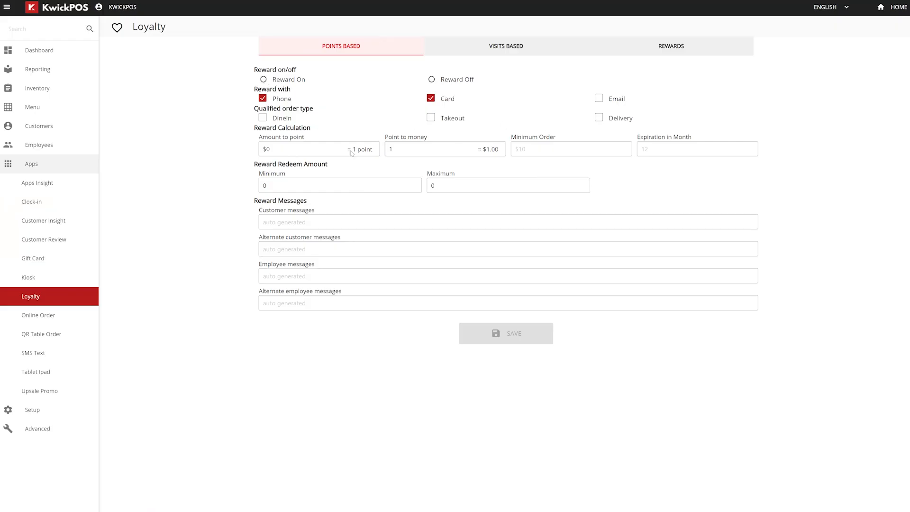
left_click(688, 50)
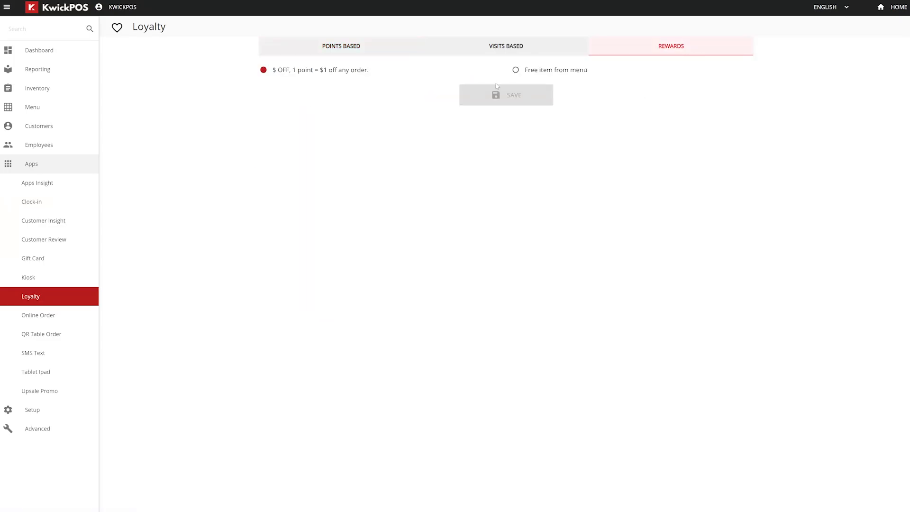
left_click(515, 70)
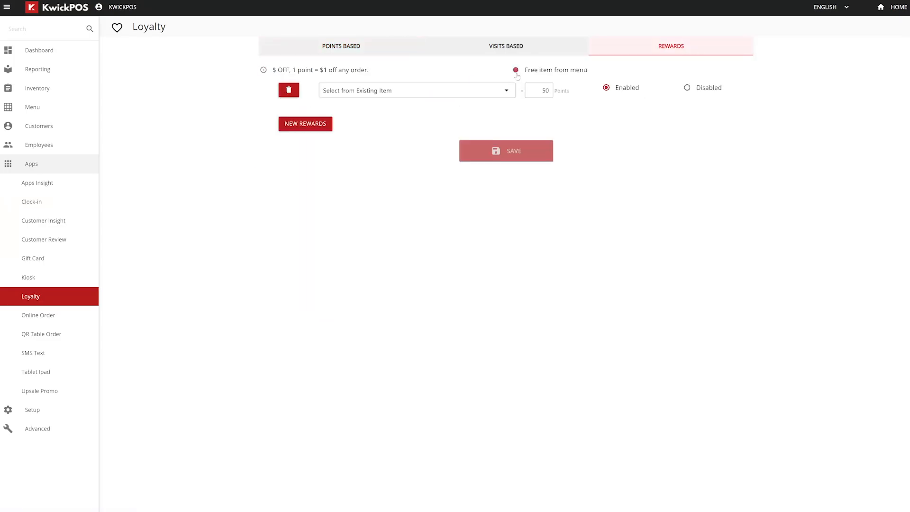
left_click(503, 98)
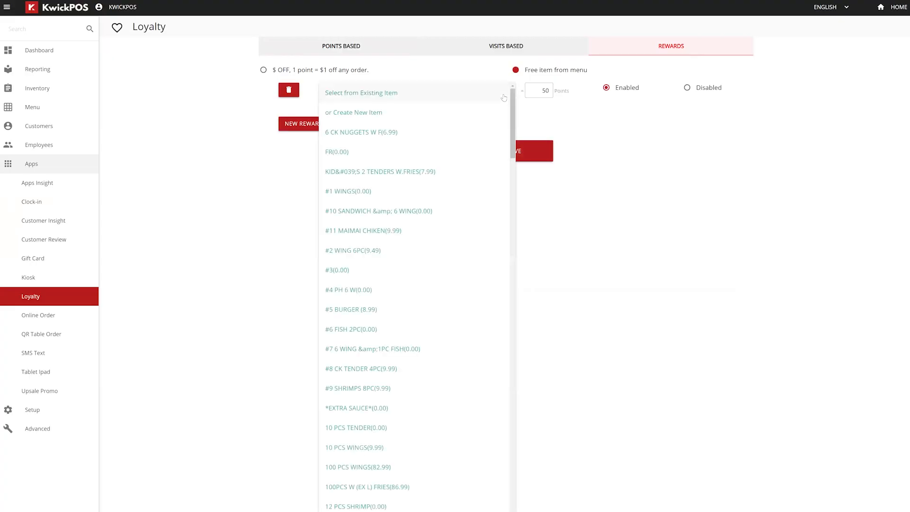
left_click(220, 181)
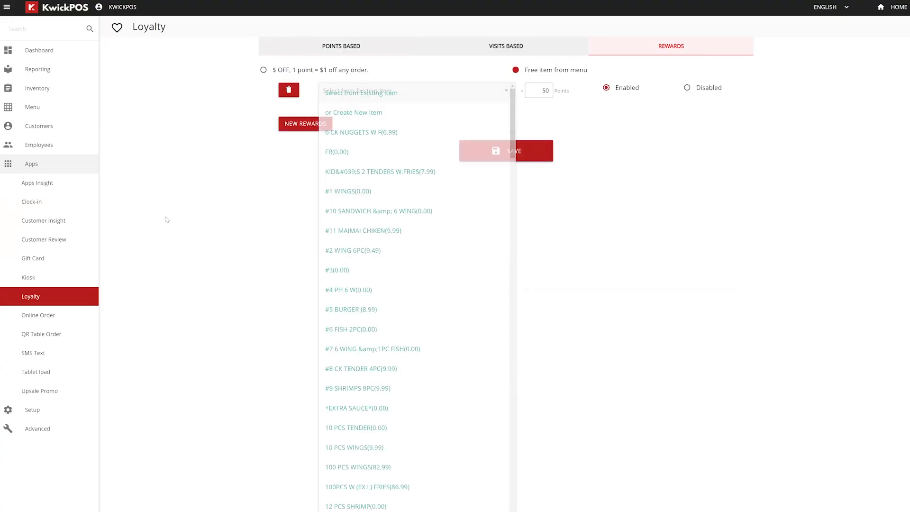
Step: Set the ticket header of the term printer to Customer 1 in the printer setup
left_click(60, 409)
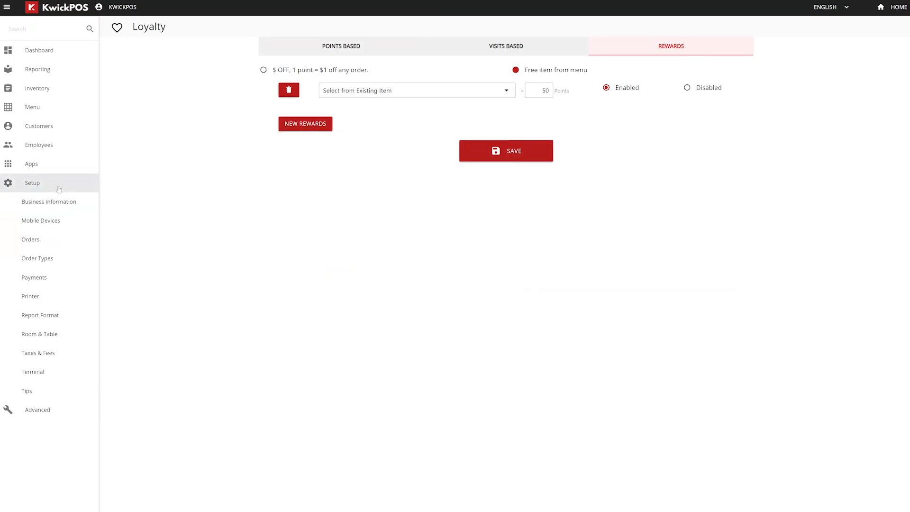
left_click(51, 303)
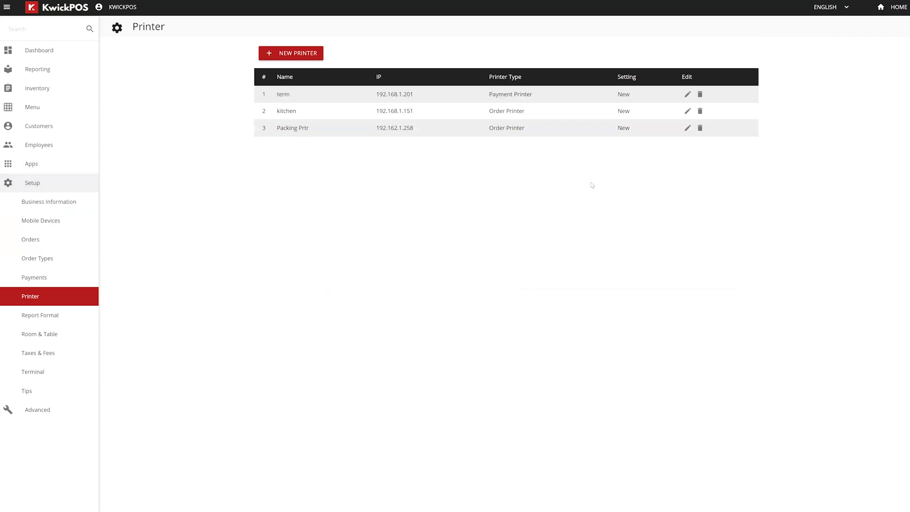
left_click(688, 95)
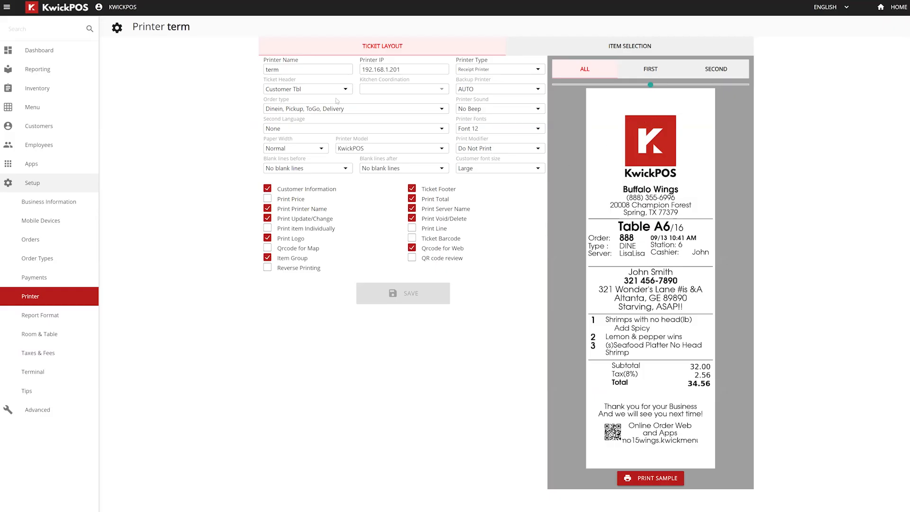
left_click(308, 89)
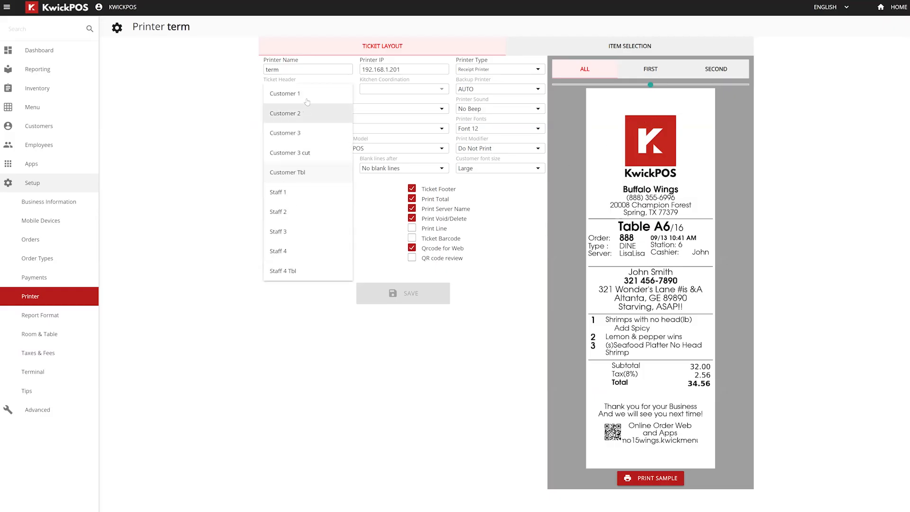
left_click(307, 96)
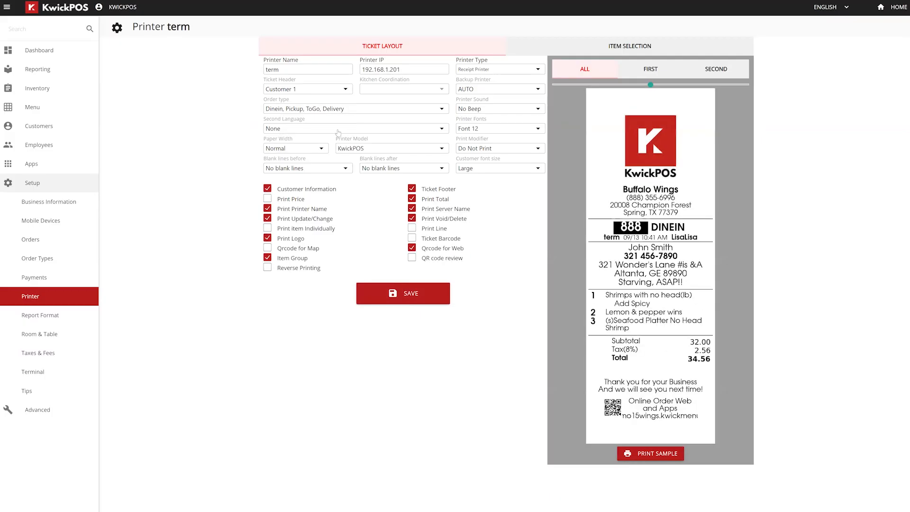
Step: View the second-language options and the modifiers and menu items selected for the term printer
left_click(338, 130)
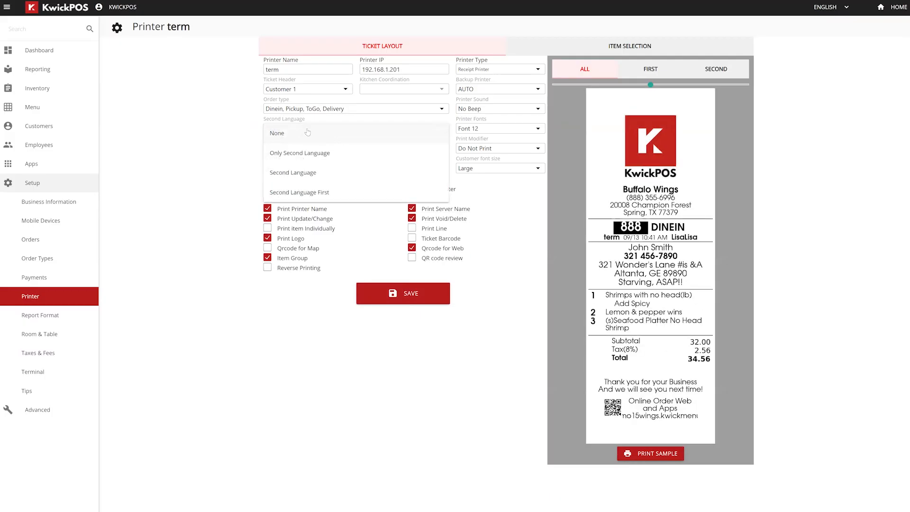
left_click(232, 138)
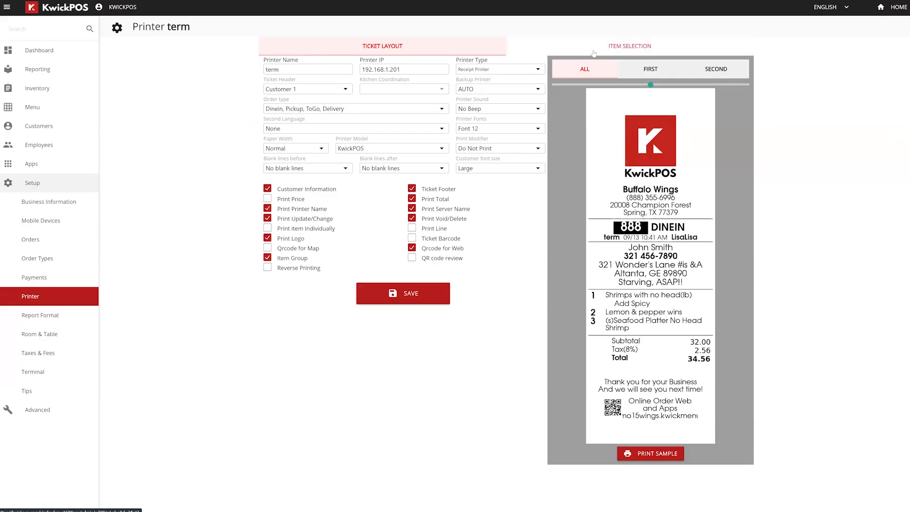
left_click(593, 53)
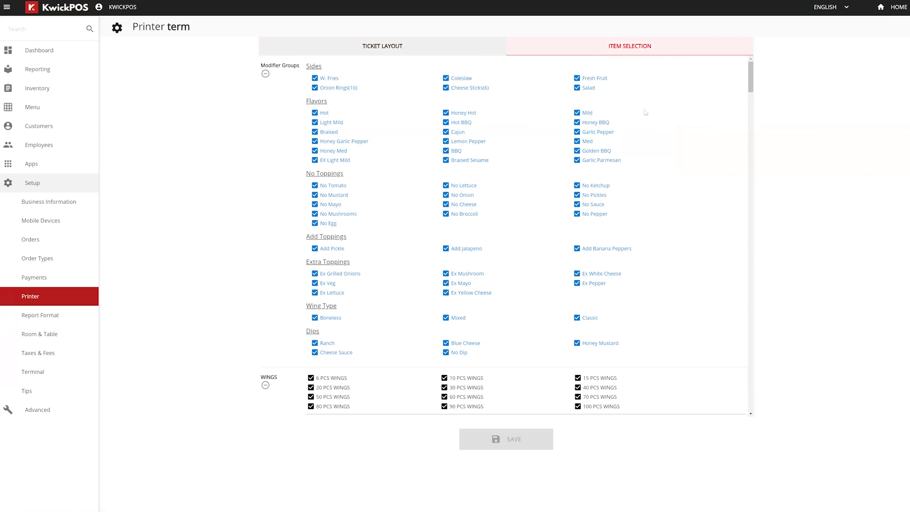
scroll(746, 175, "down", 2)
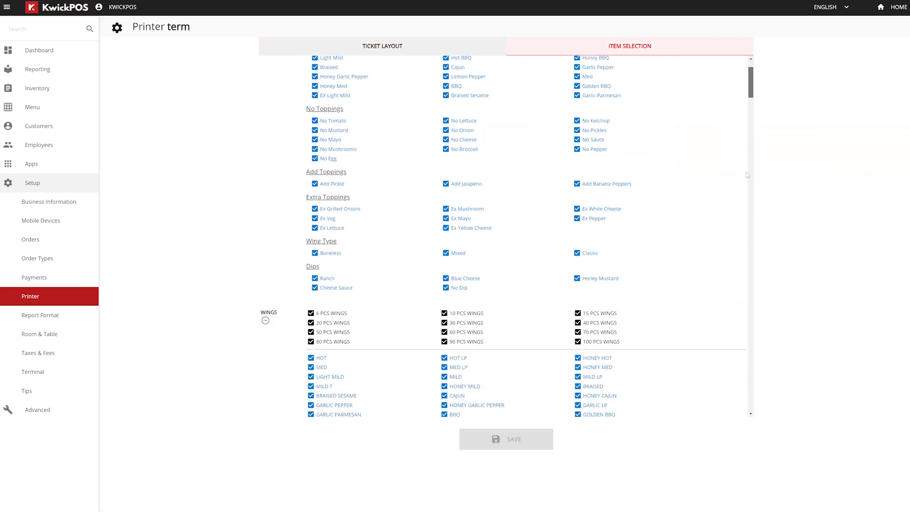
scroll(574, 128, "down", 5)
scroll(497, 254, "up", 7)
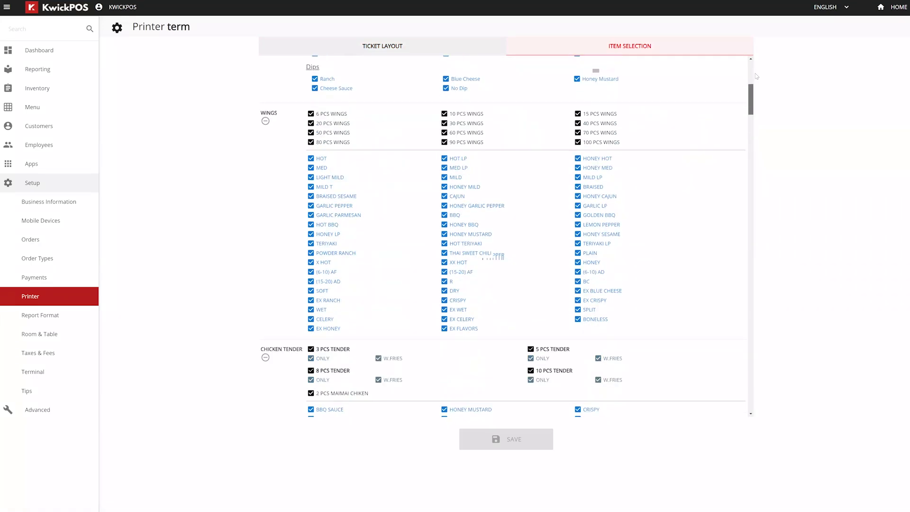
left_click(382, 51)
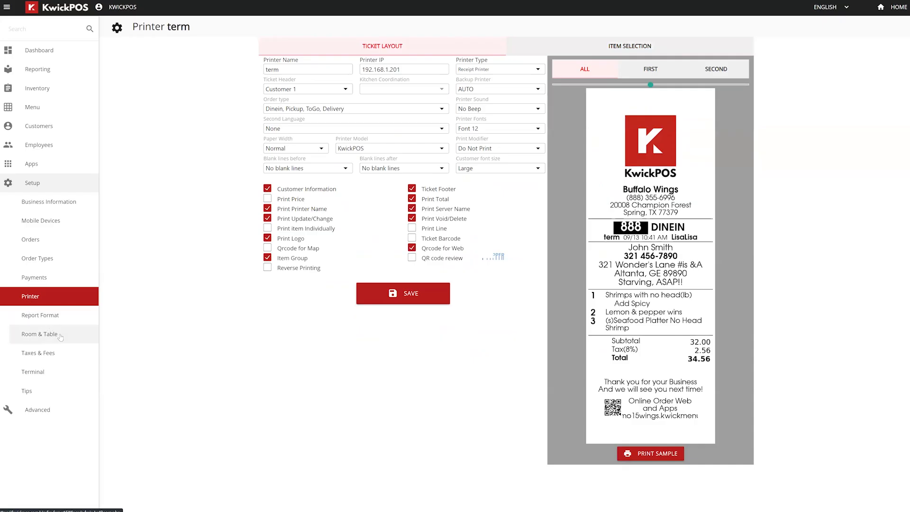
Step: View the Room & Table layout and the guest-count choices for a new table in an empty cell of ROOM, without adding it
left_click(77, 334)
left_click(483, 40)
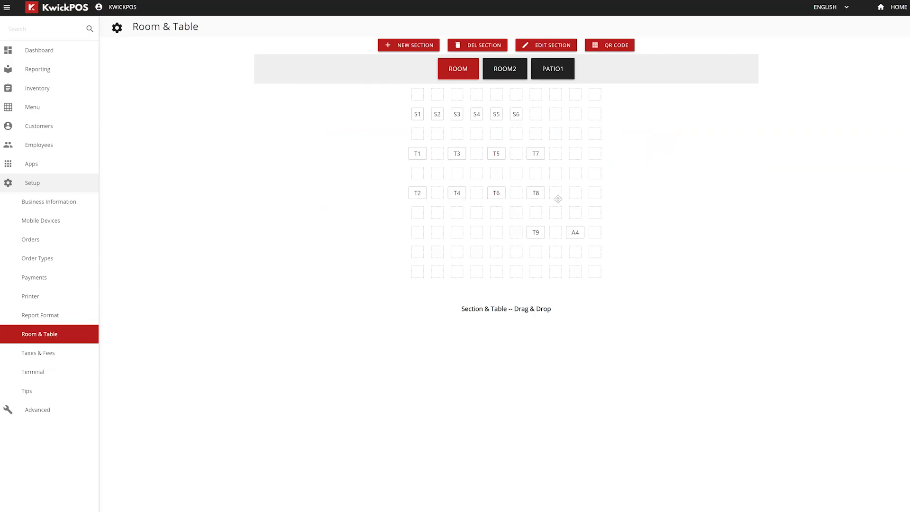
left_click(557, 116)
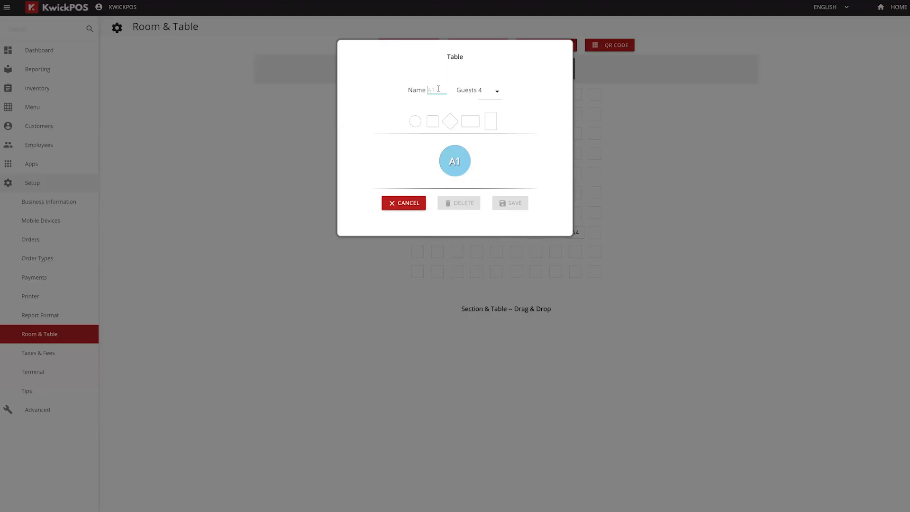
left_click(497, 91)
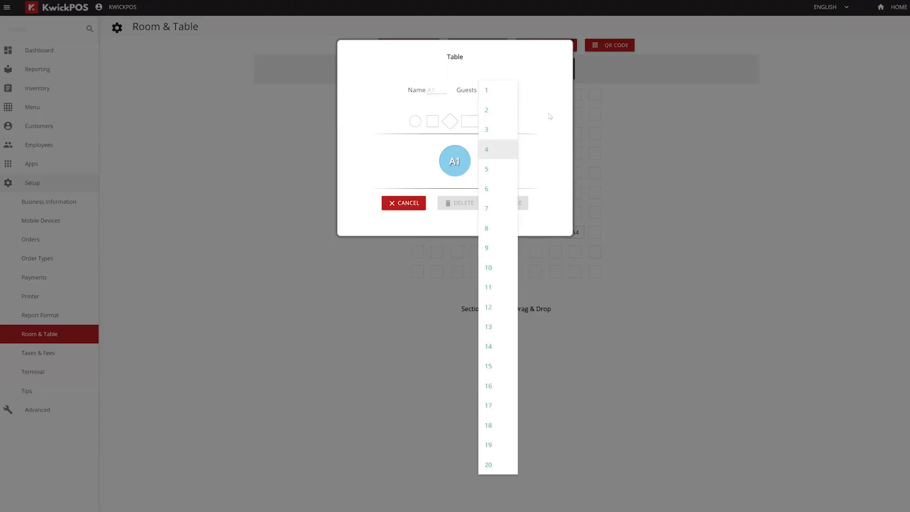
left_click(549, 116)
left_click(398, 203)
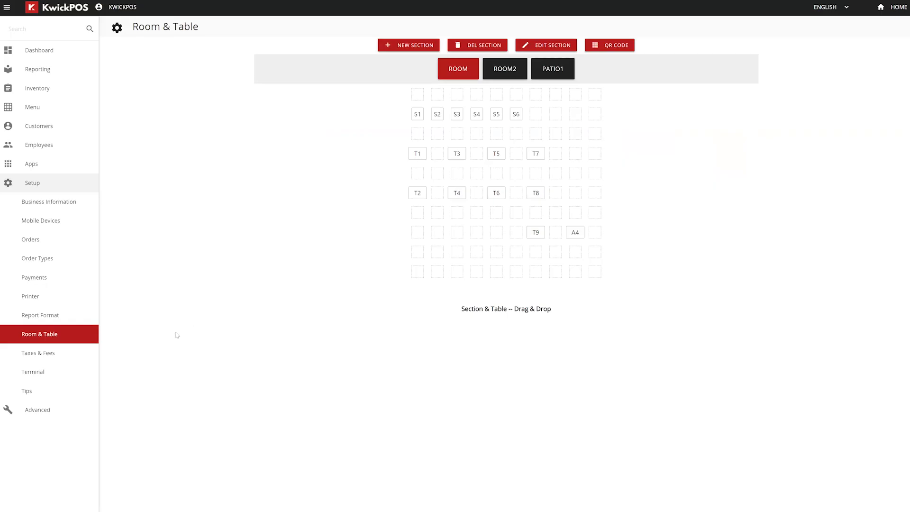
Step: View the general system settings in the advanced back office and read the explanation of the Civilian Time option
left_click(47, 410)
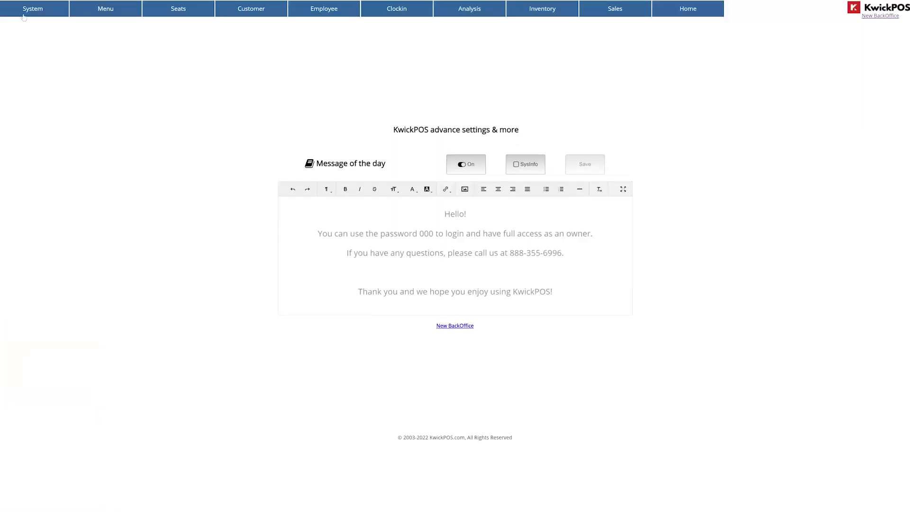
left_click(23, 15)
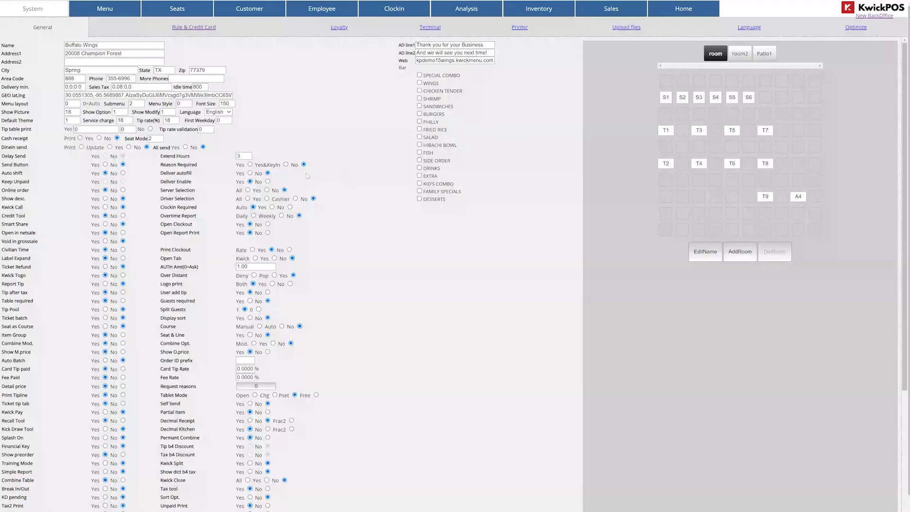
scroll(143, 179, "down", 4)
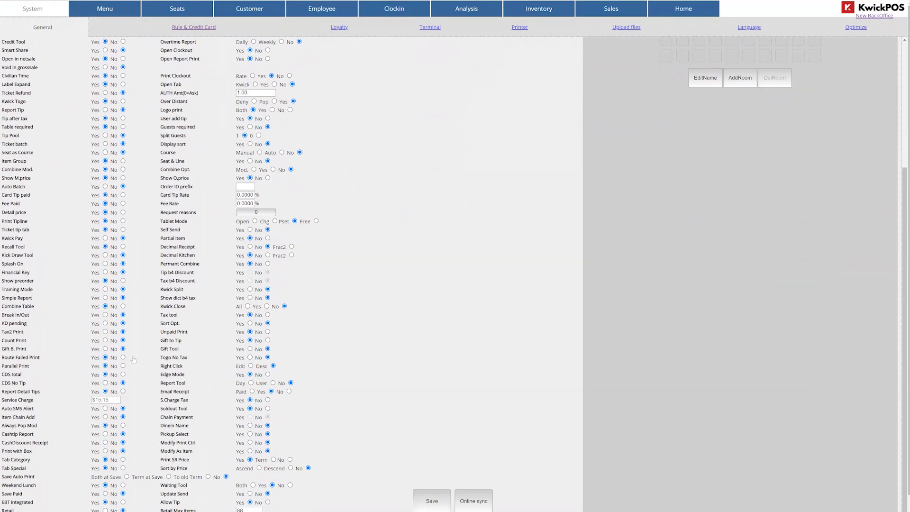
scroll(137, 391, "up", 4)
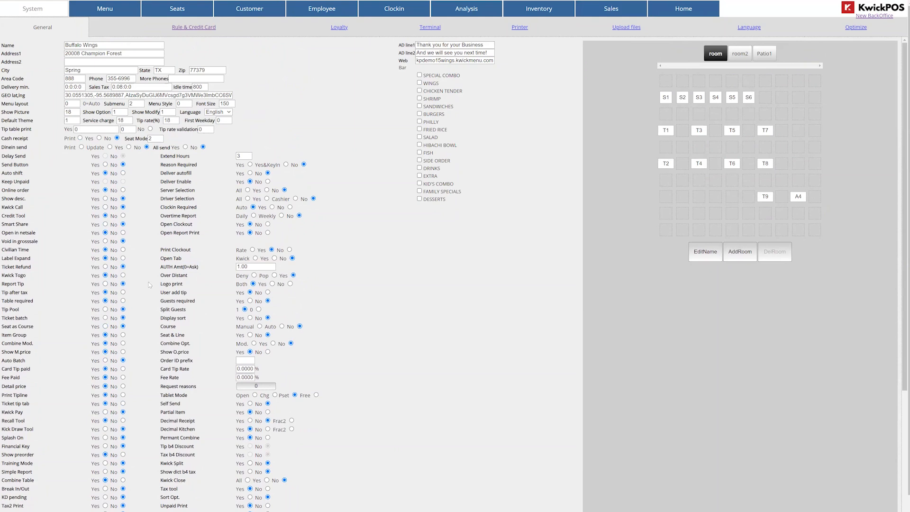
left_click(8, 251)
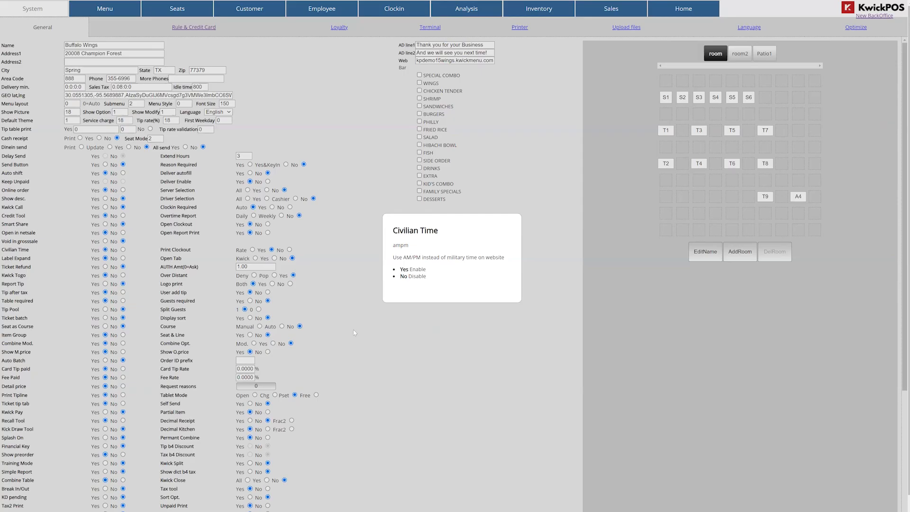
left_click(433, 329)
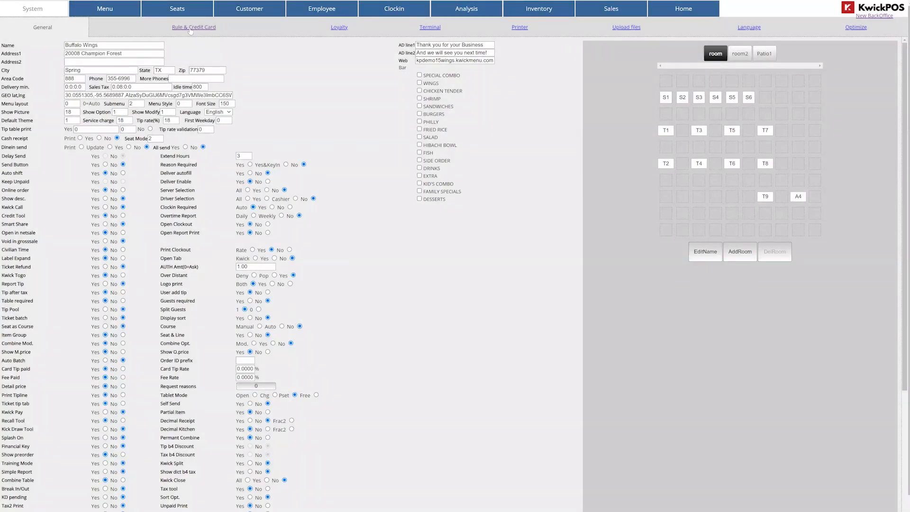